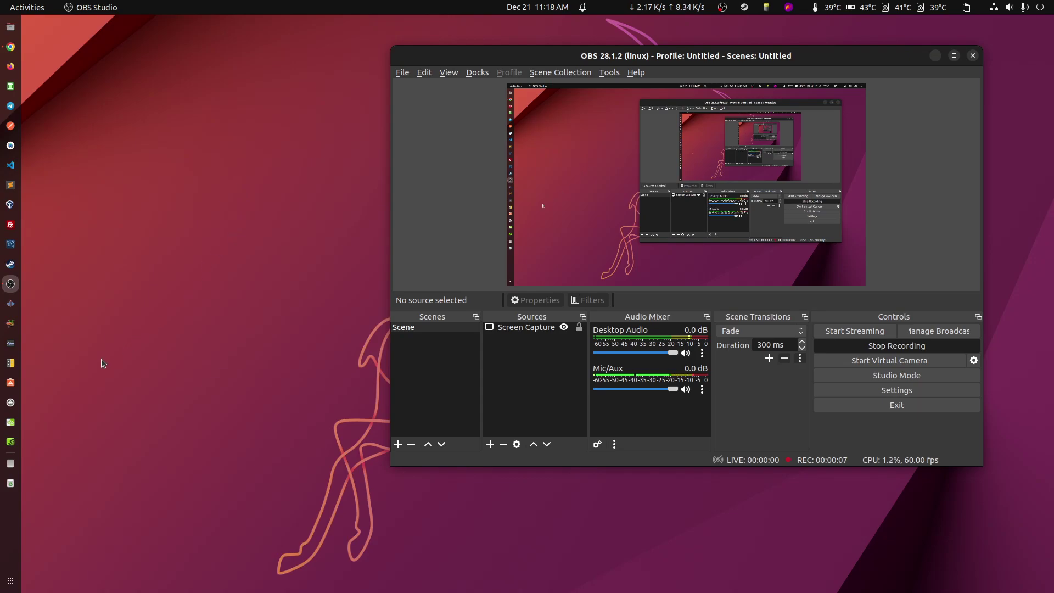
- Search the Snap Store for 'easyeffects' and open the EasyEffects details page
click(10, 383)
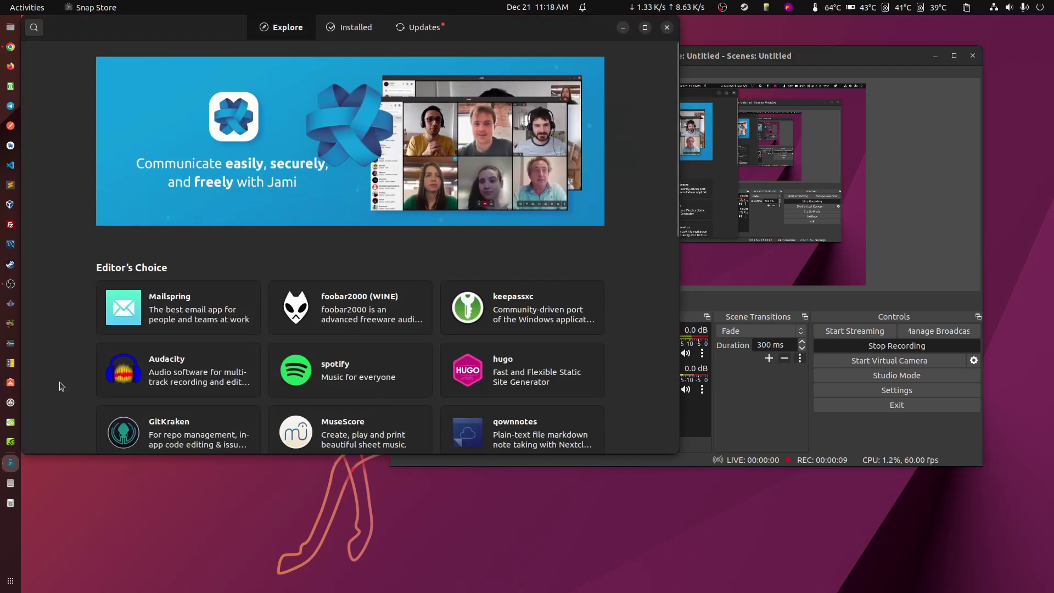
text(easyeffe)
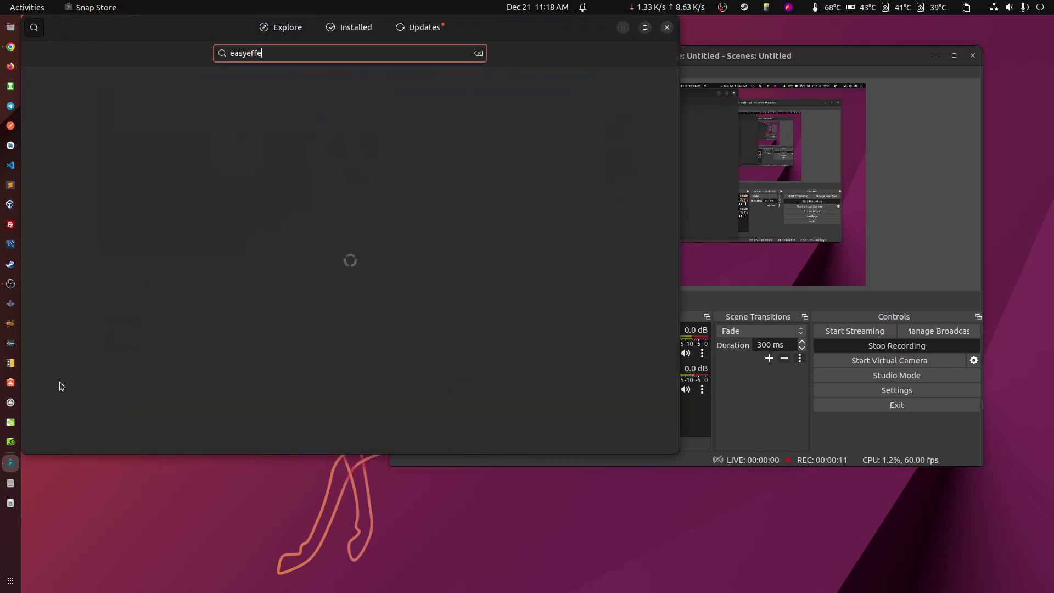
text(c)
click(343, 101)
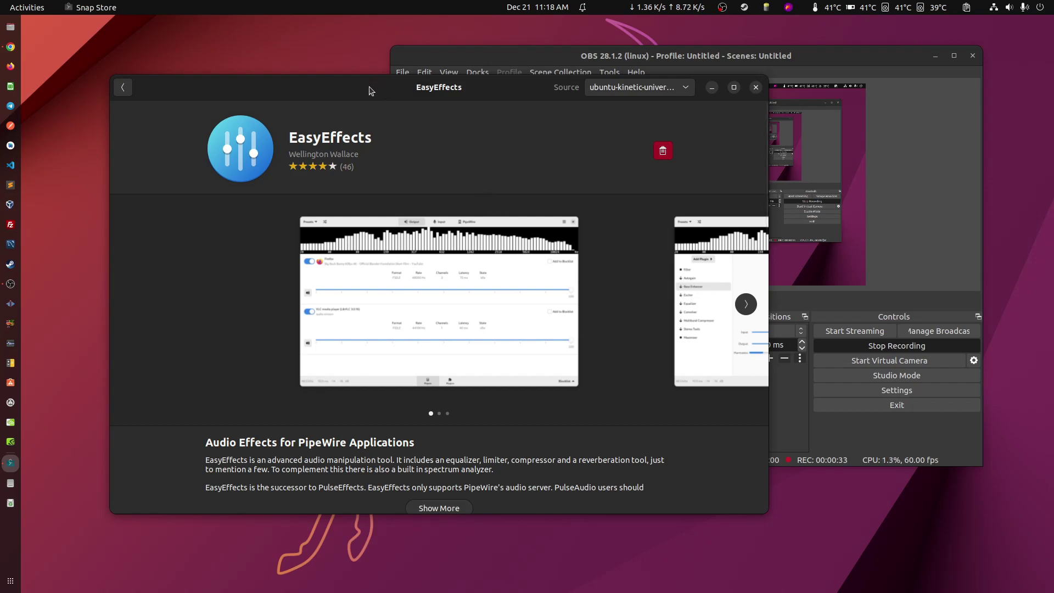
drag(374, 82, 382, 136)
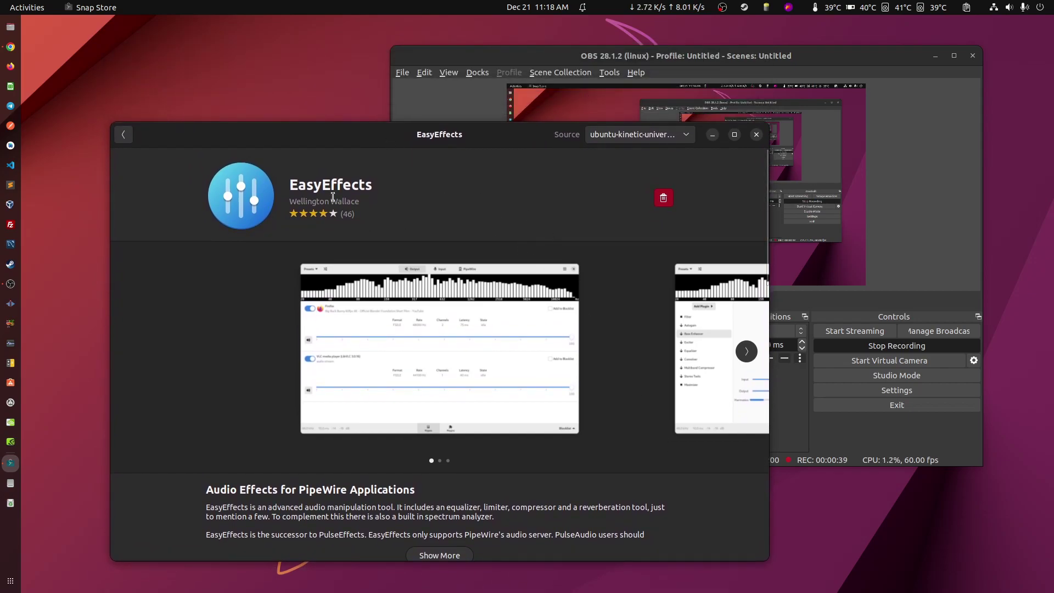
- Close the store, launch Easy Effects from app search, and view its empty output Effects page
click(757, 134)
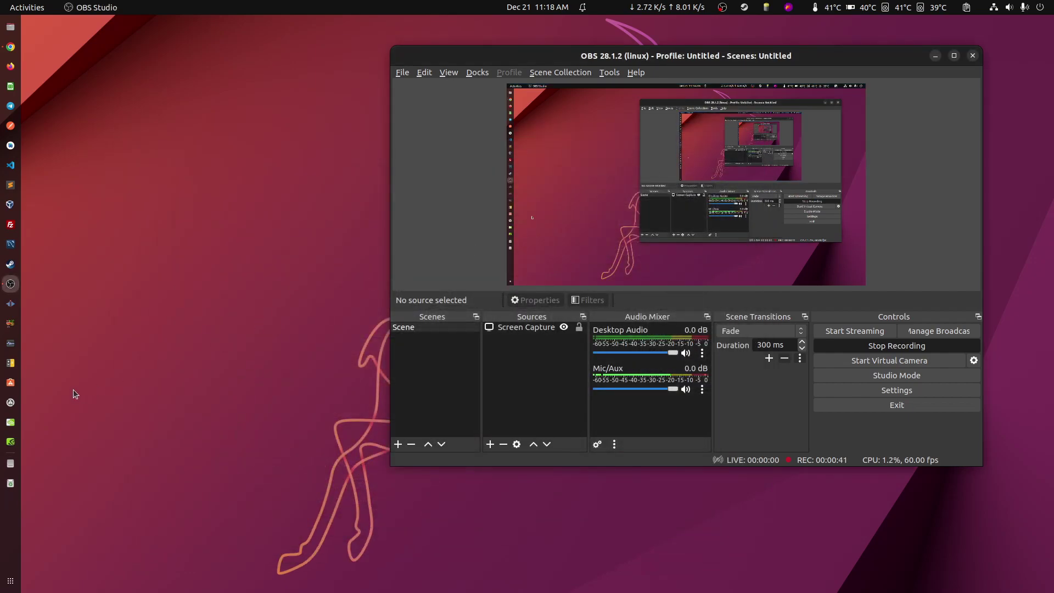
key(super)
text(easy)
key(Return)
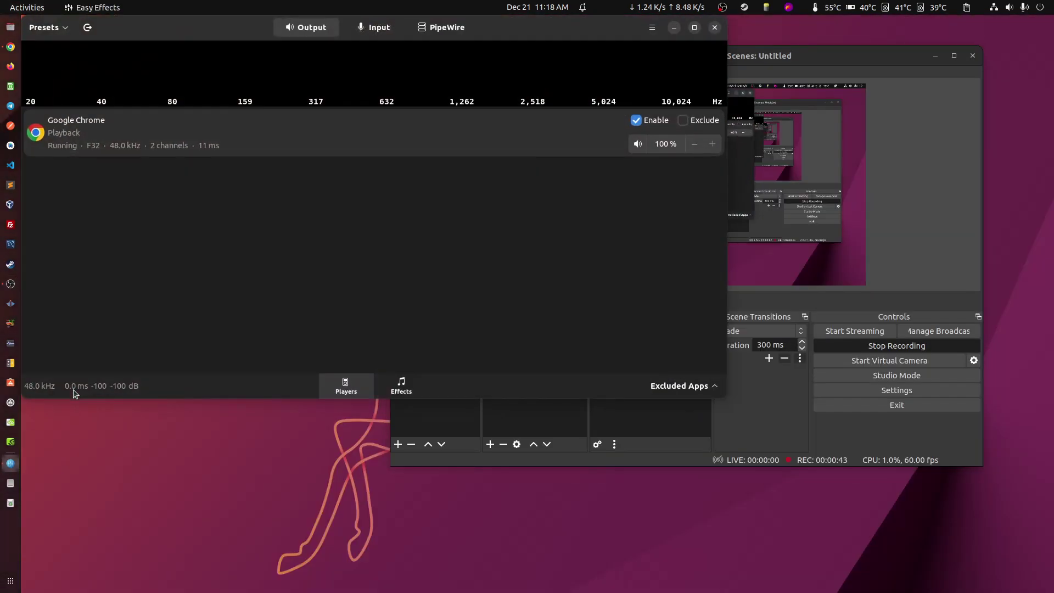
drag(233, 28, 297, 72)
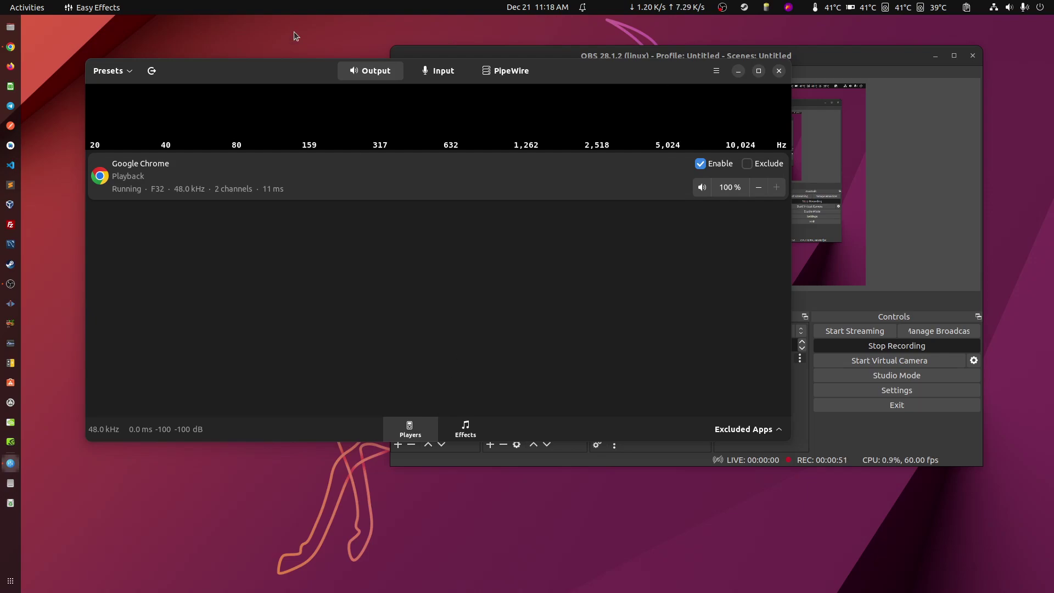
mouse_move(295, 70)
mouse_down()
mouse_move(323, 60)
mouse_move(302, 78)
mouse_up()
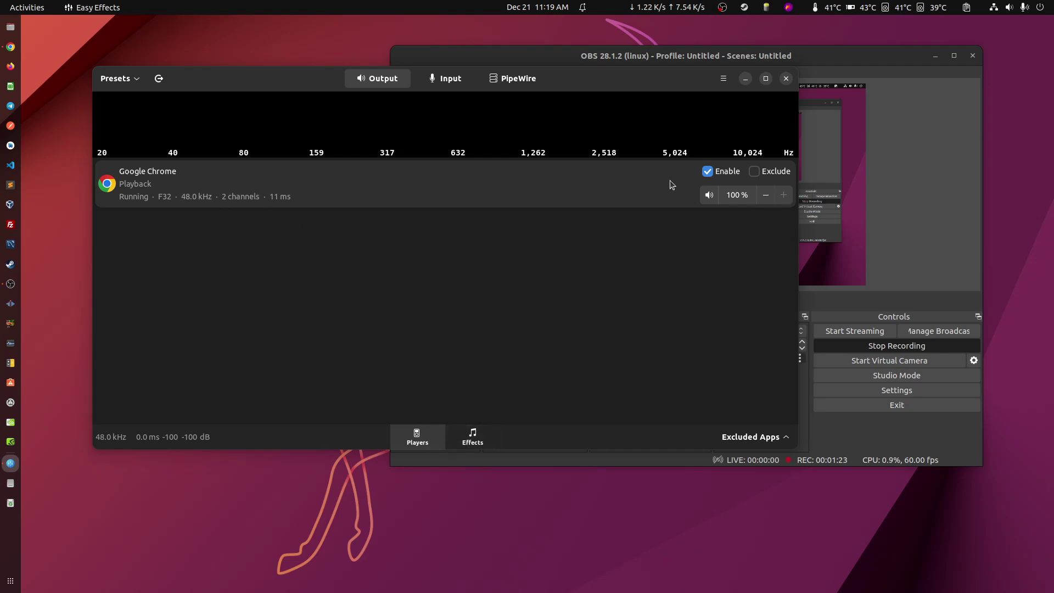
click(473, 436)
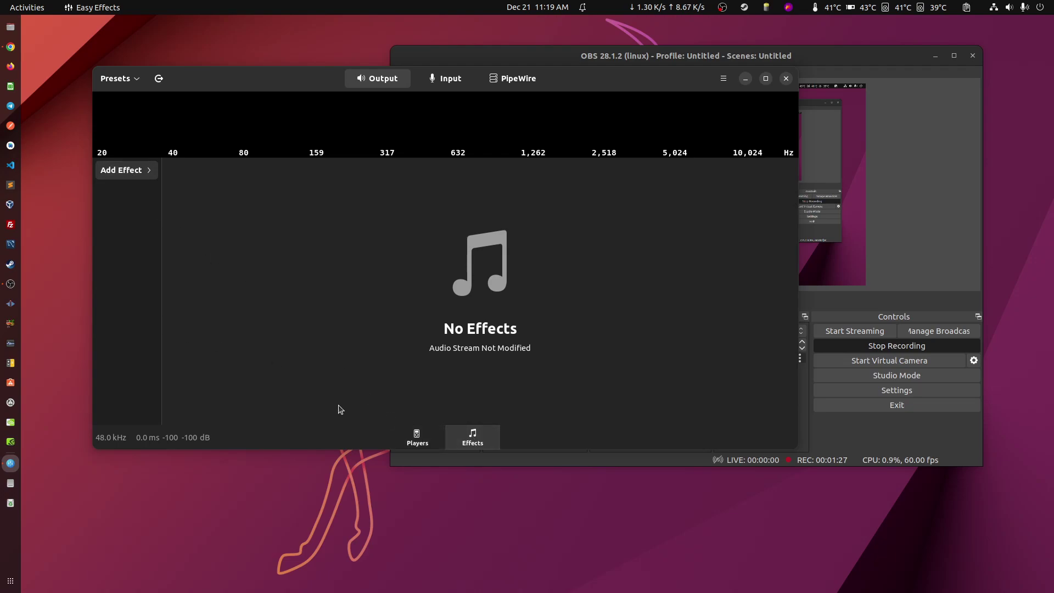
- Return to the output Players list showing Google Chrome's playback stream
click(421, 440)
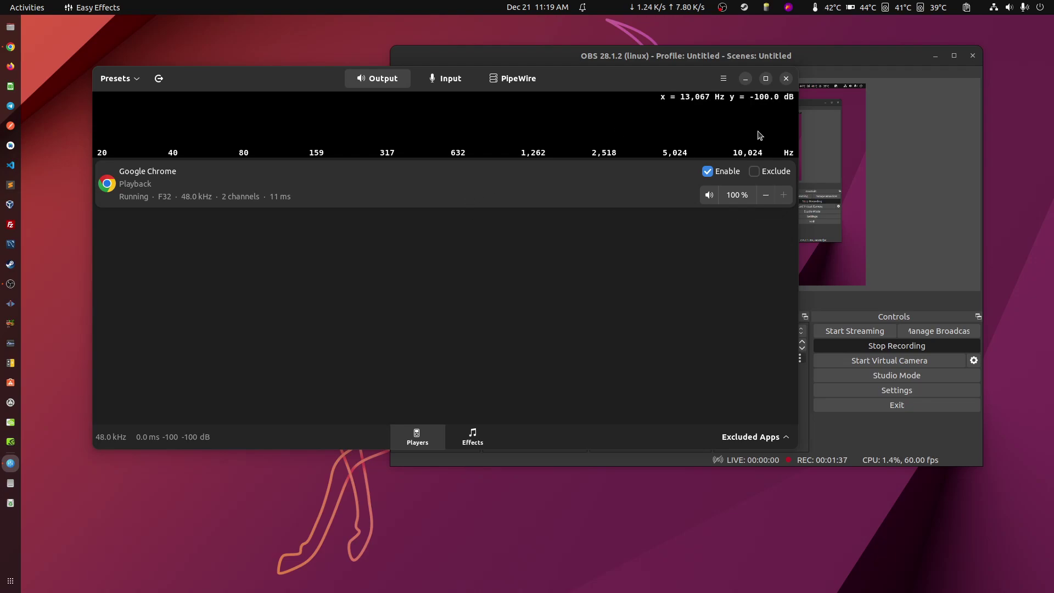
- Switch to the input side and open the Pitch settings in the input effects chain
click(454, 80)
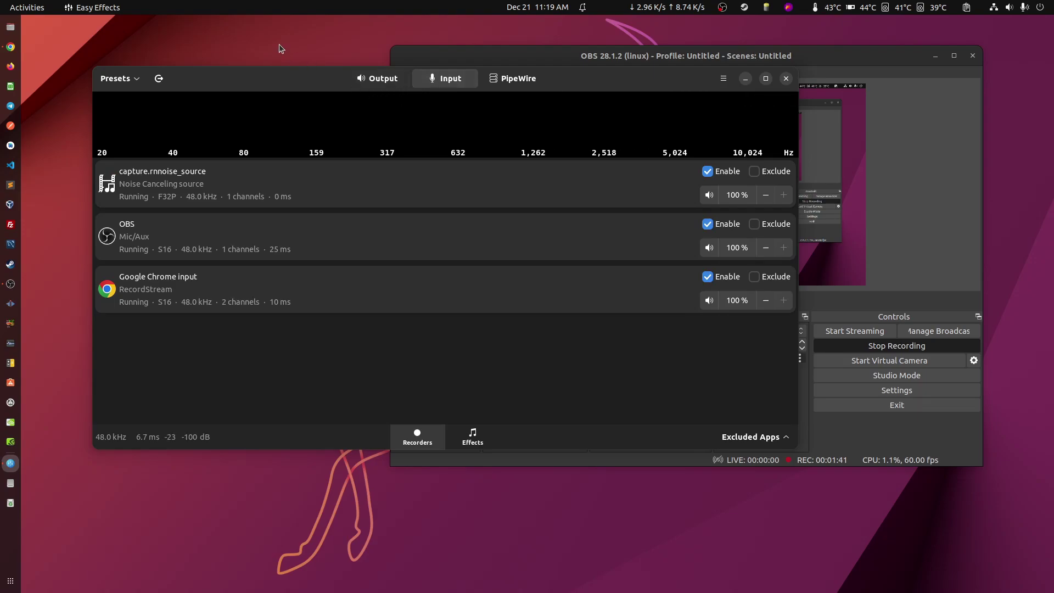
drag(289, 76, 329, 81)
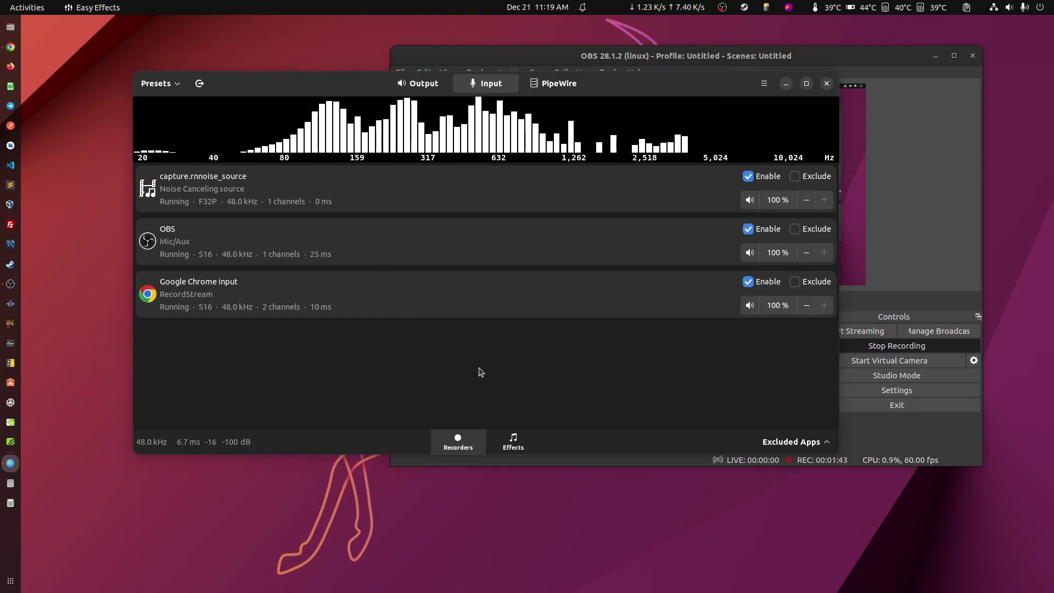
click(495, 441)
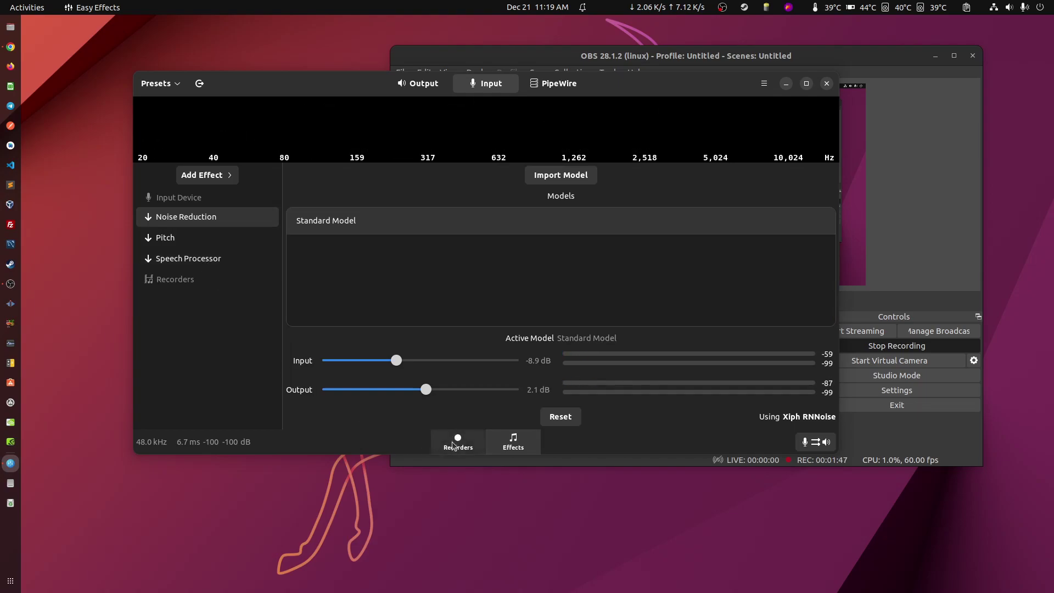
click(202, 236)
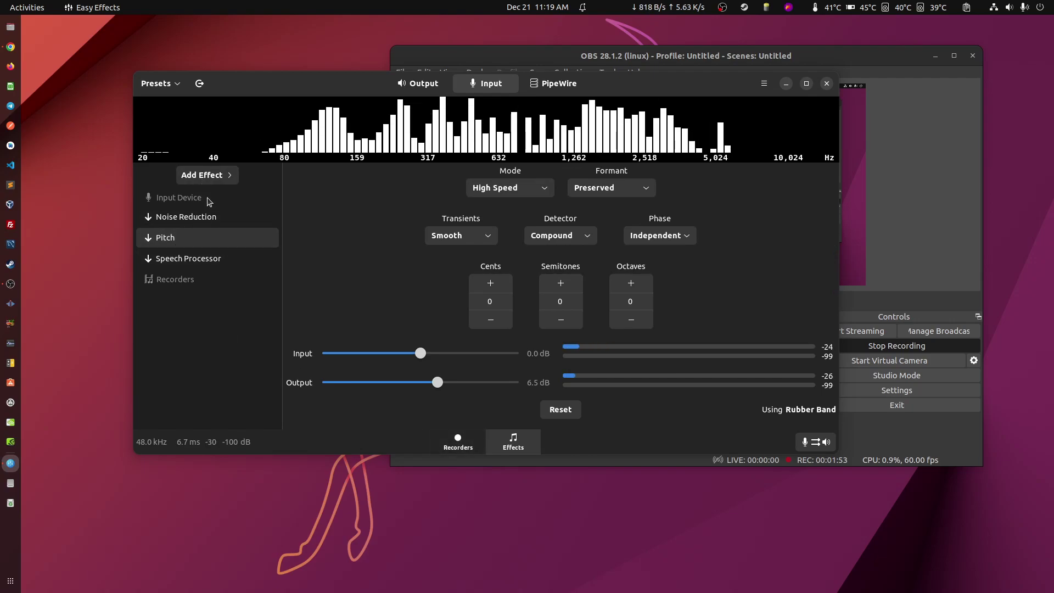
- Browse the Add Effect list without adding anything, then return to the input effects page
click(216, 176)
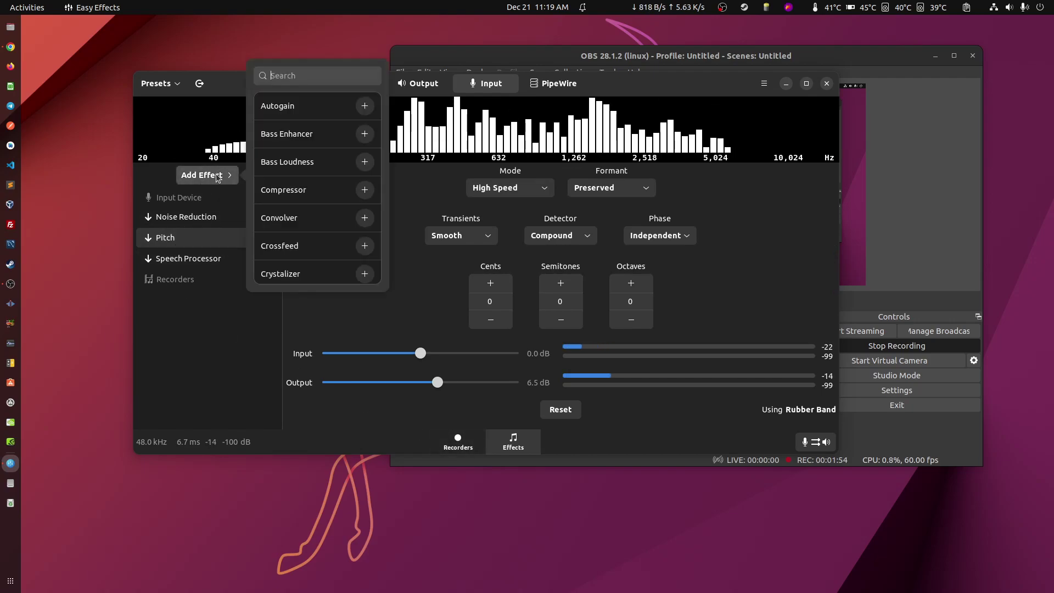
click(196, 353)
mouse_move(186, 217)
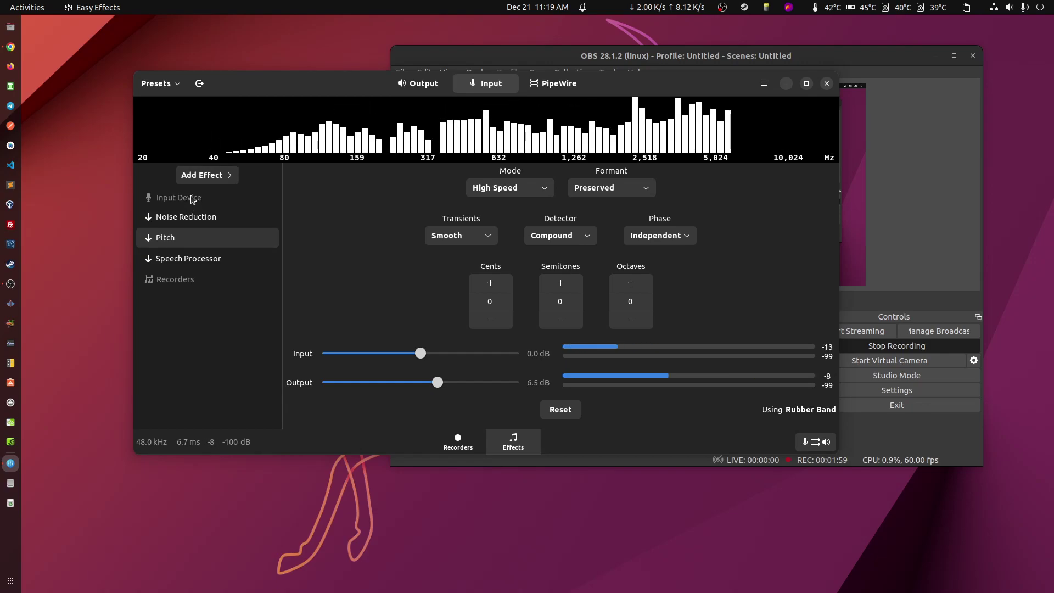
mouse_move(185, 265)
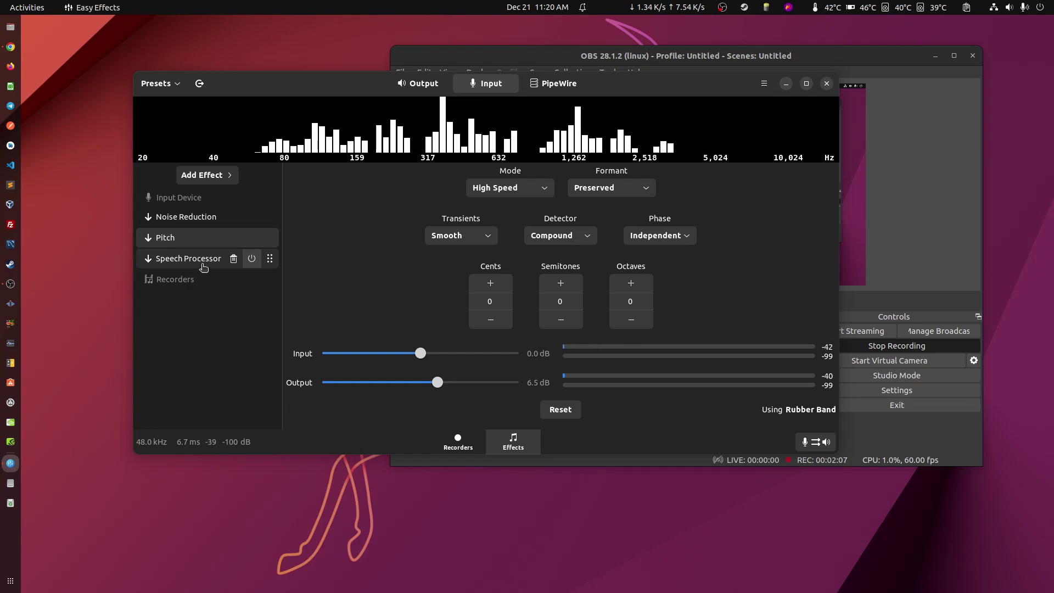
mouse_move(176, 242)
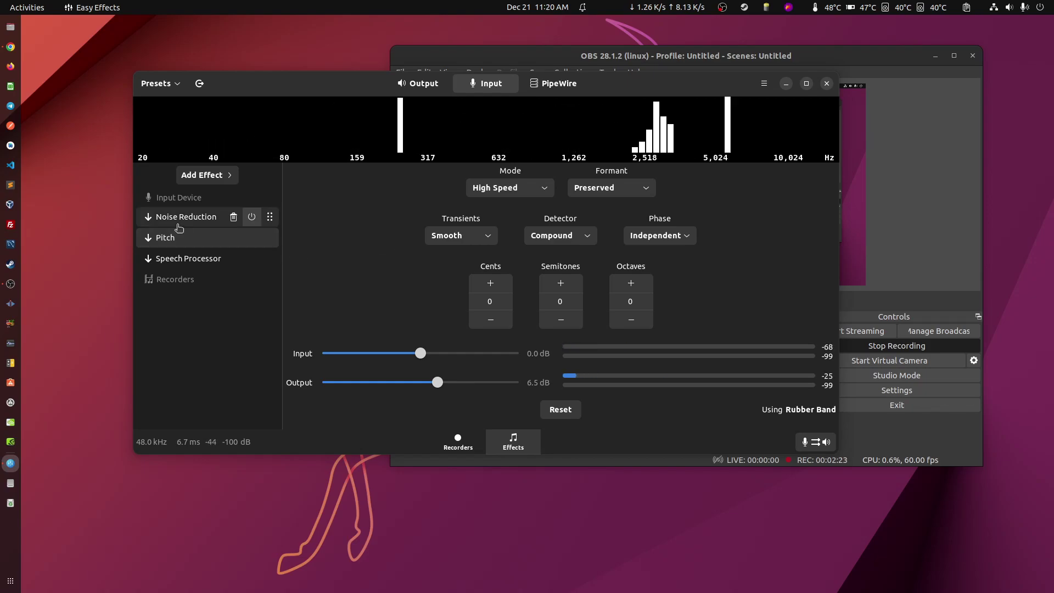
mouse_move(231, 211)
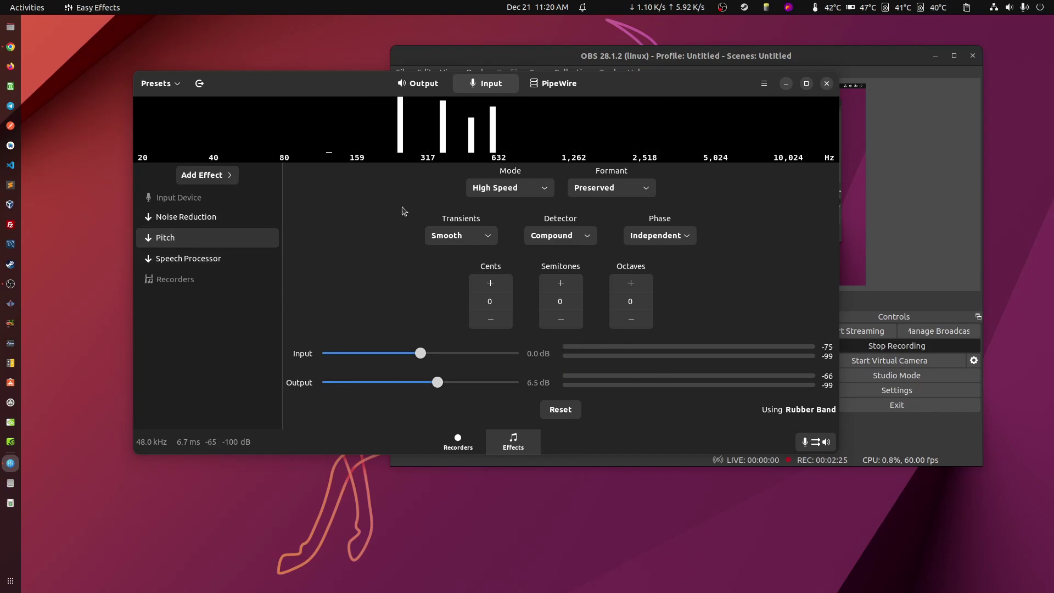
click(418, 83)
click(486, 83)
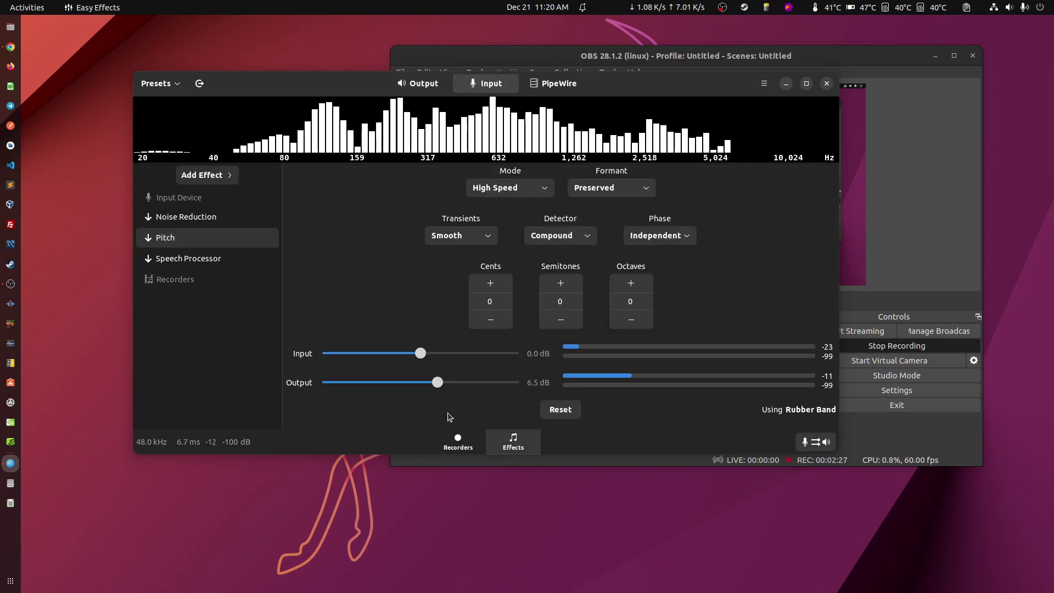
- Show the input Recorders list with the rnnoise source, OBS Mic/Aux and Chrome streams enabled
click(456, 440)
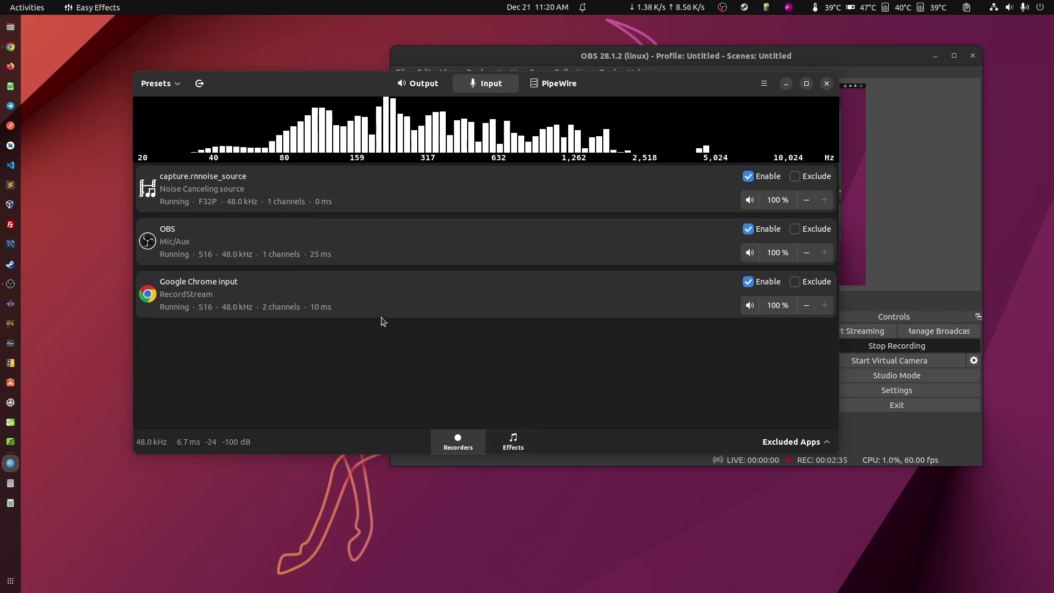
- Back in the Pitch settings, raise the semitone shift to 7
click(515, 441)
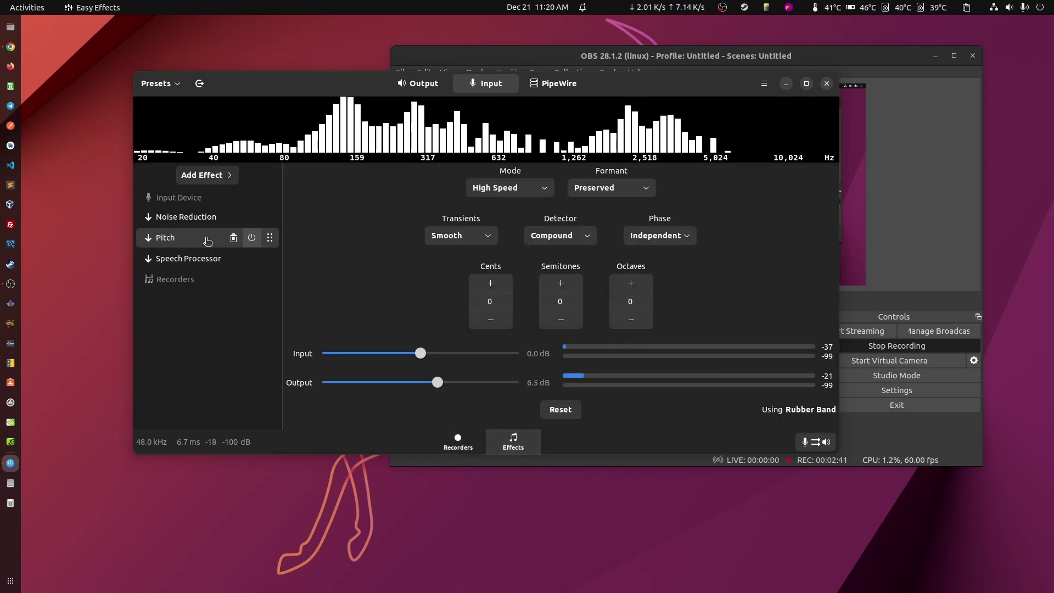
double_click(561, 285)
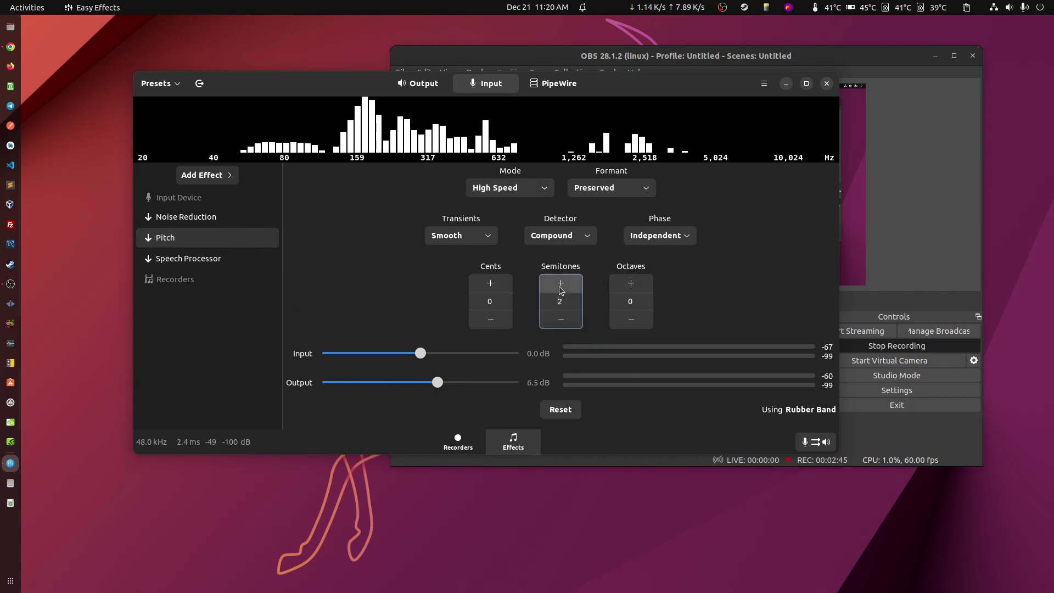
double_click(561, 284)
click(561, 285)
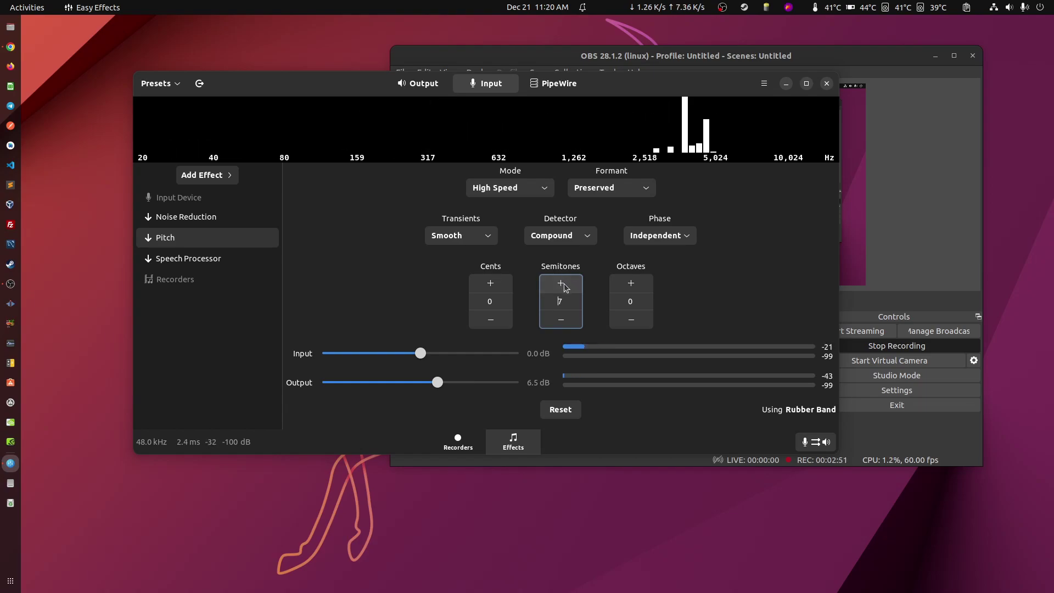
- Lower the Pitch semitone shift by five steps
click(571, 325)
click(572, 325)
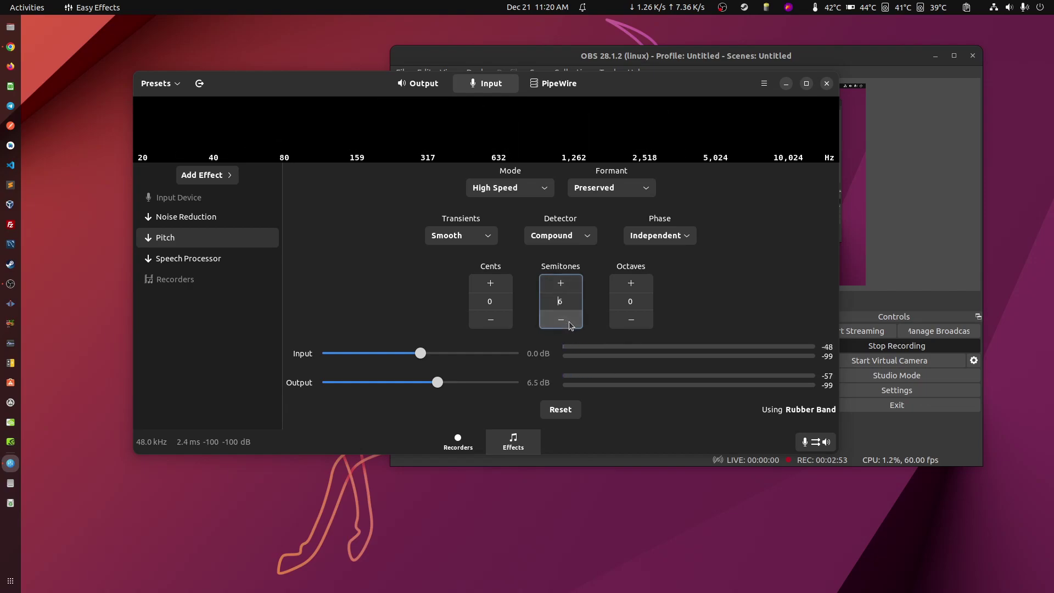
click(571, 325)
click(571, 325)
click(571, 325)
click(571, 325)
click(572, 325)
click(571, 325)
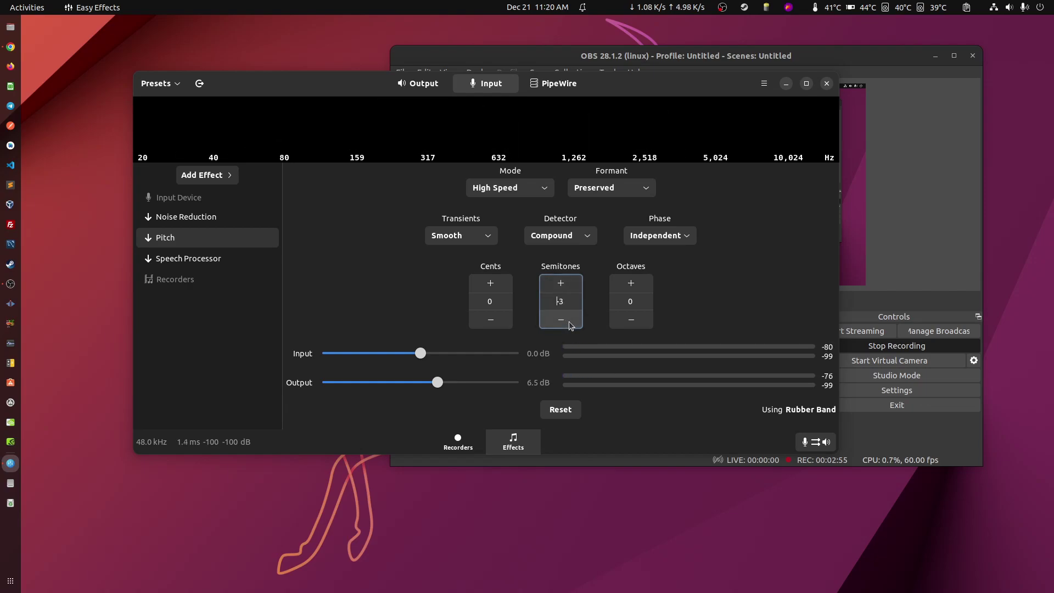
click(571, 325)
- Raise the semitone shift seven steps again, then show the input Recorders list
click(574, 285)
click(573, 285)
click(574, 285)
click(574, 285)
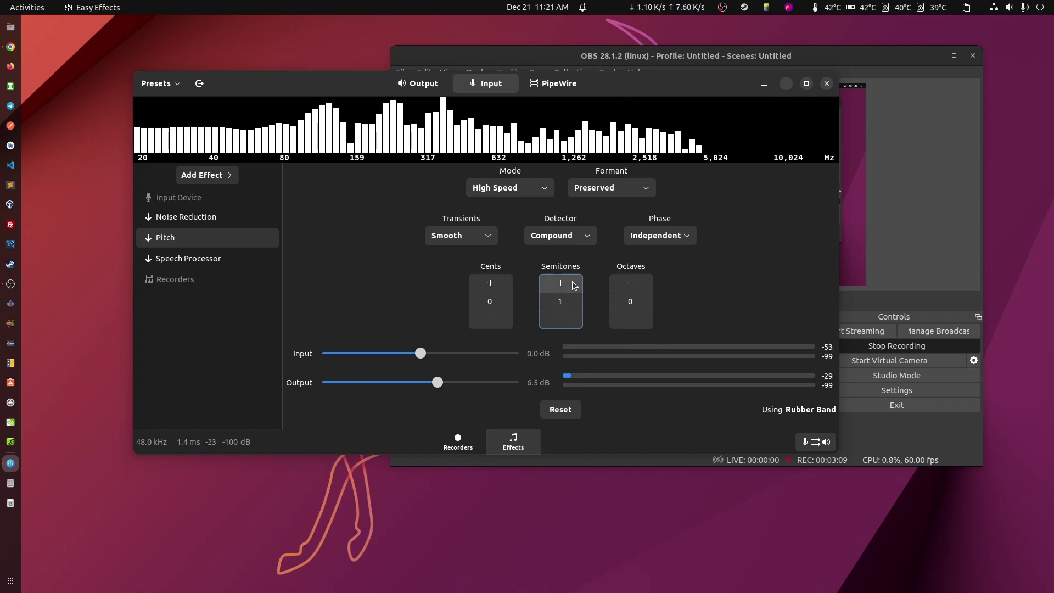
click(574, 285)
click(573, 285)
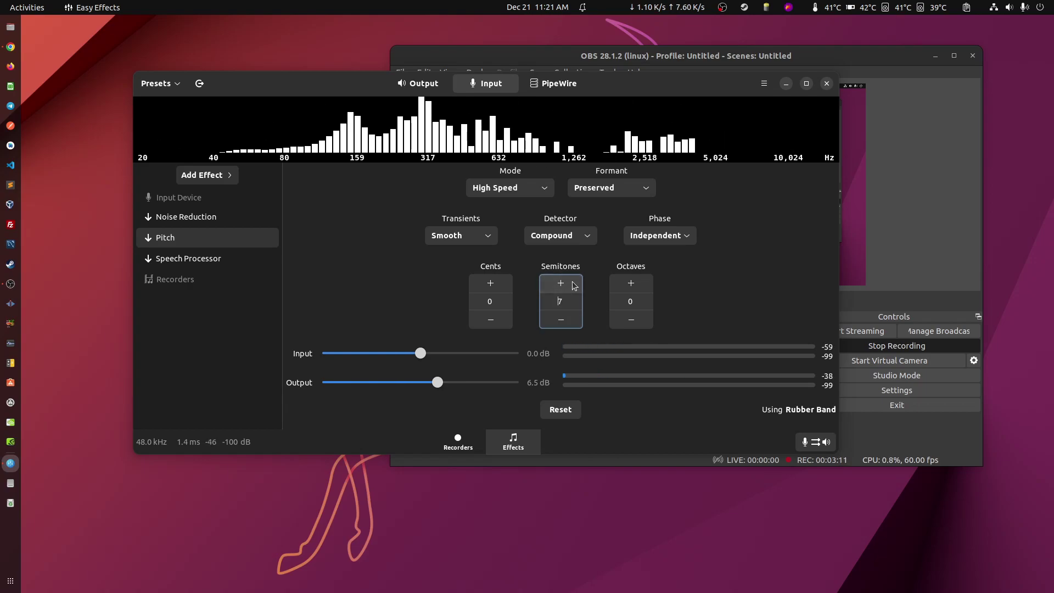
click(573, 285)
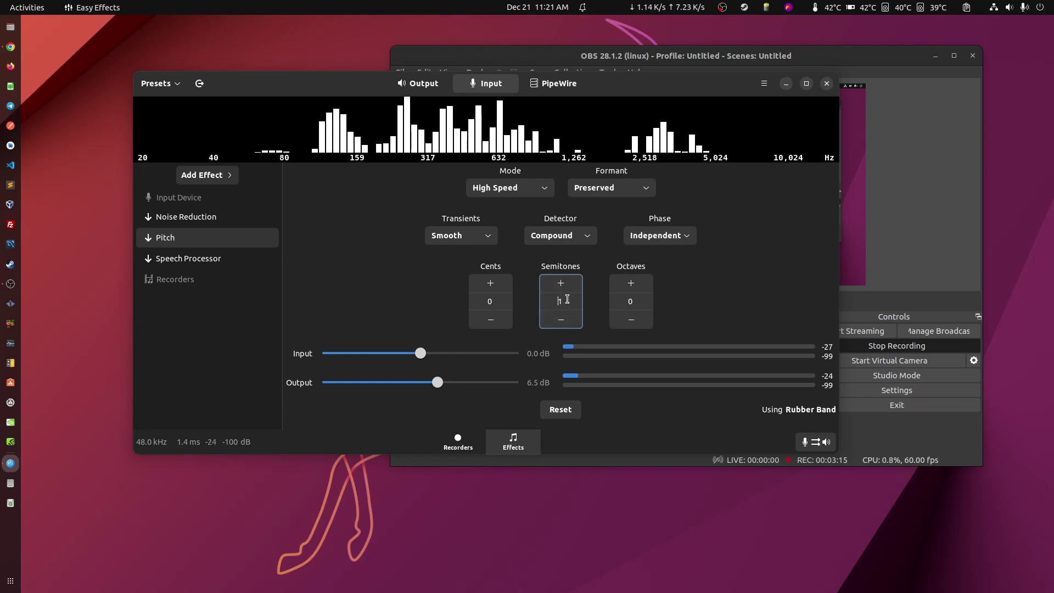
scroll(567, 300, up, 4)
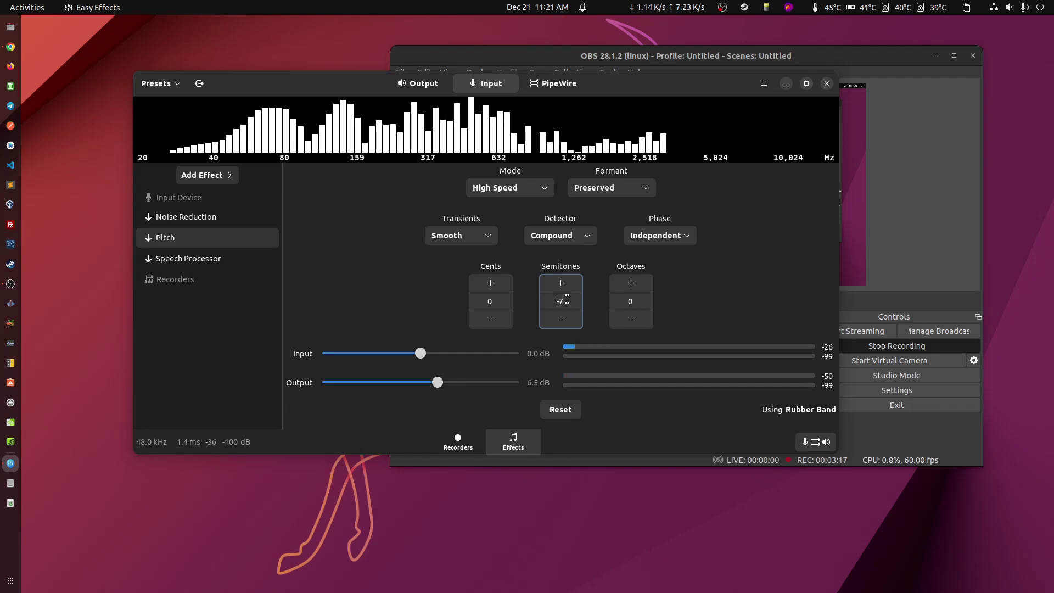
scroll(567, 300, down, 5)
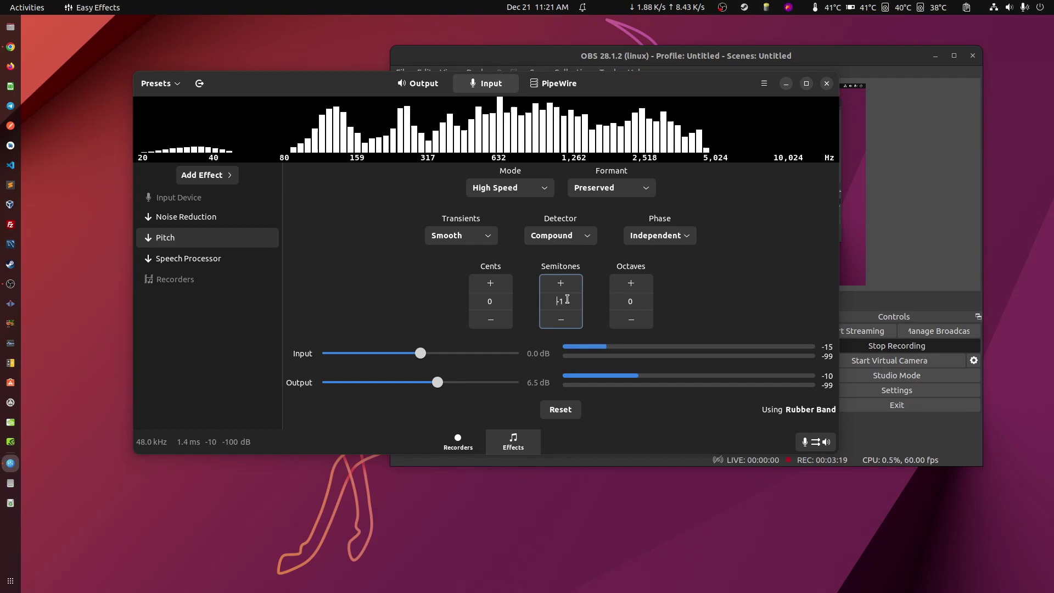
click(456, 441)
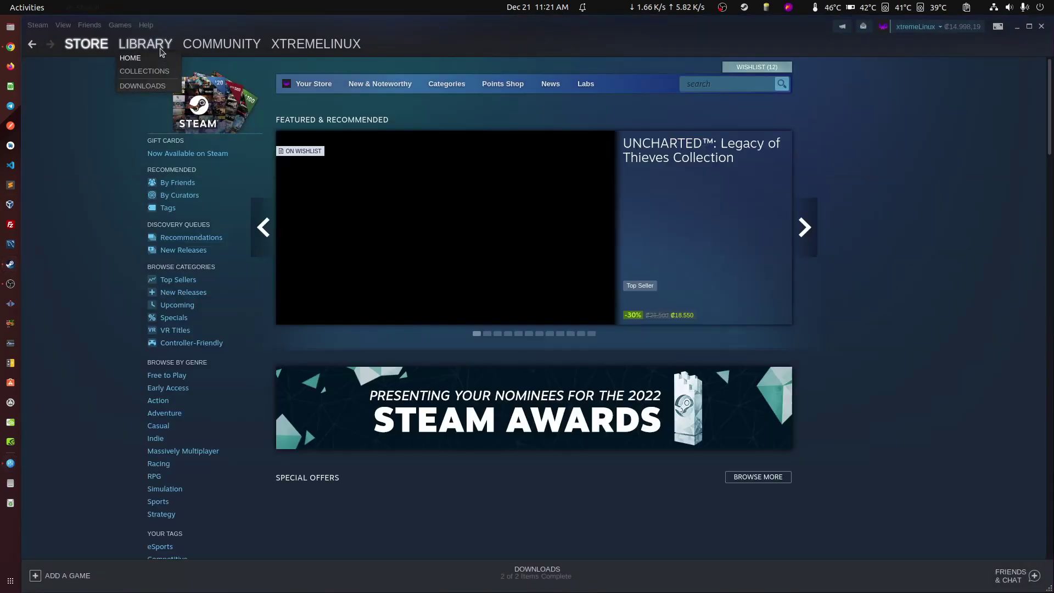
- Launch Counter-Strike: Global Offensive from the Steam Library and start searching for a casual match
click(163, 48)
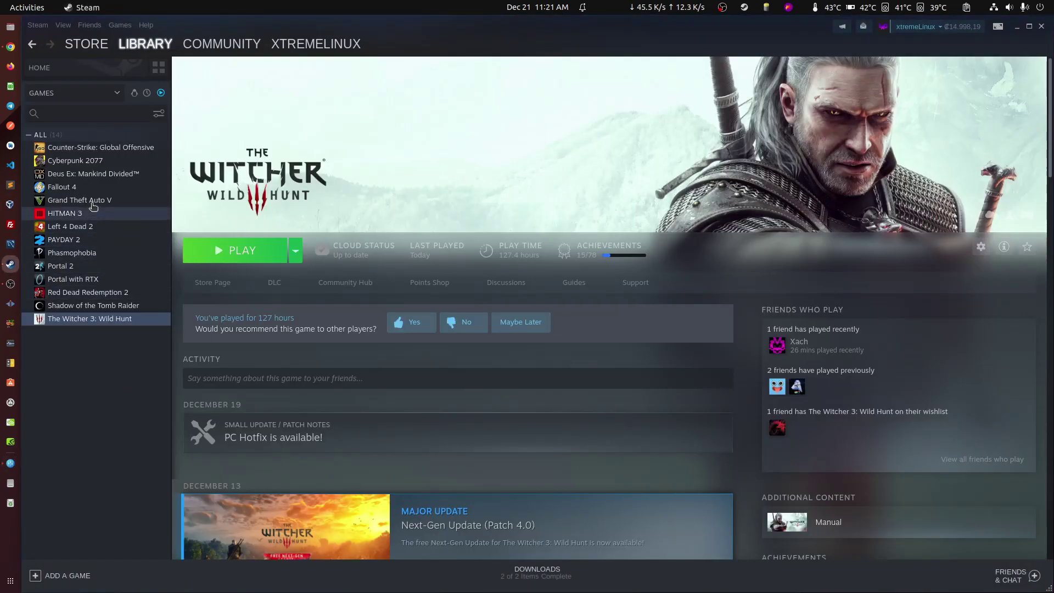
click(99, 147)
click(238, 251)
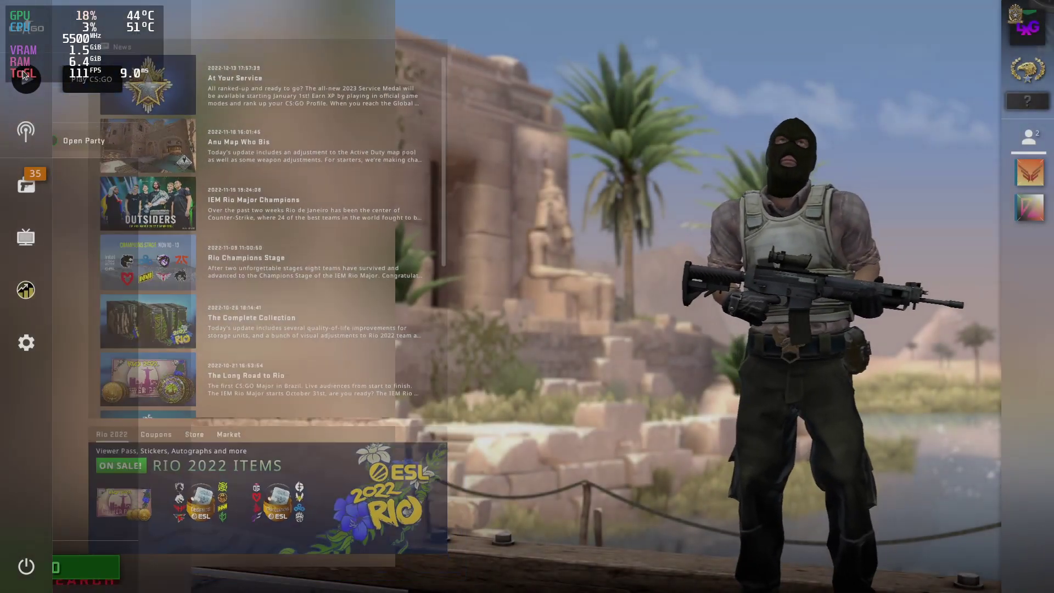
click(26, 80)
click(912, 565)
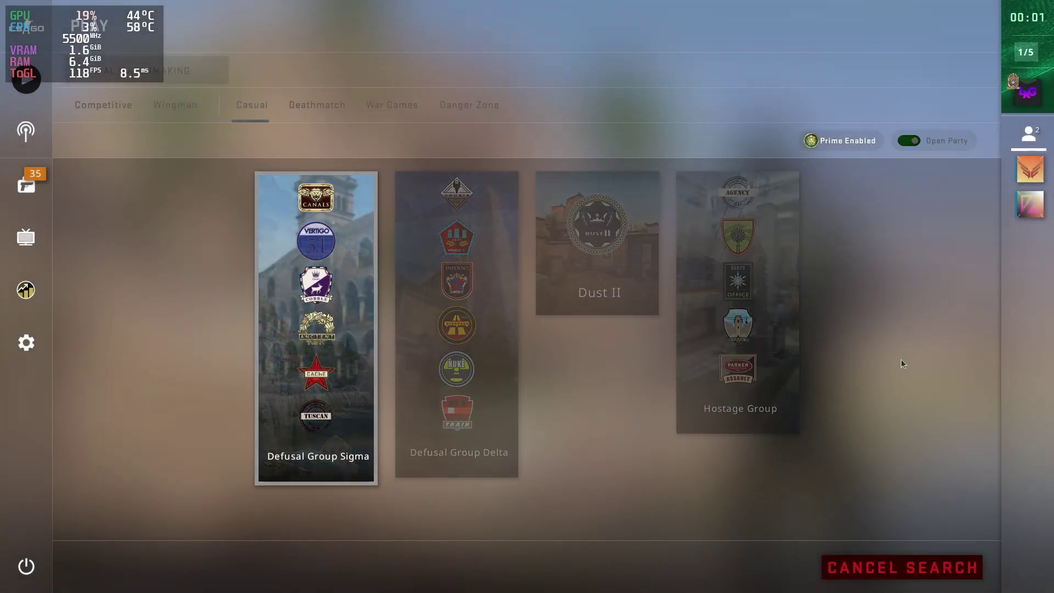
key(super)
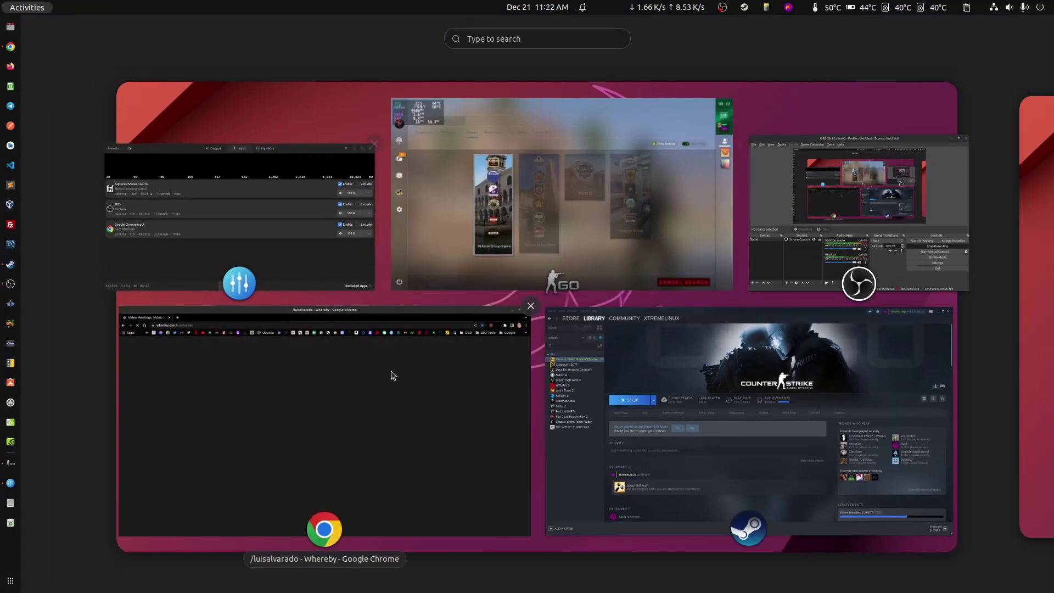
- Bring Easy Effects to the front, set it Always on Top, and move it right
click(247, 247)
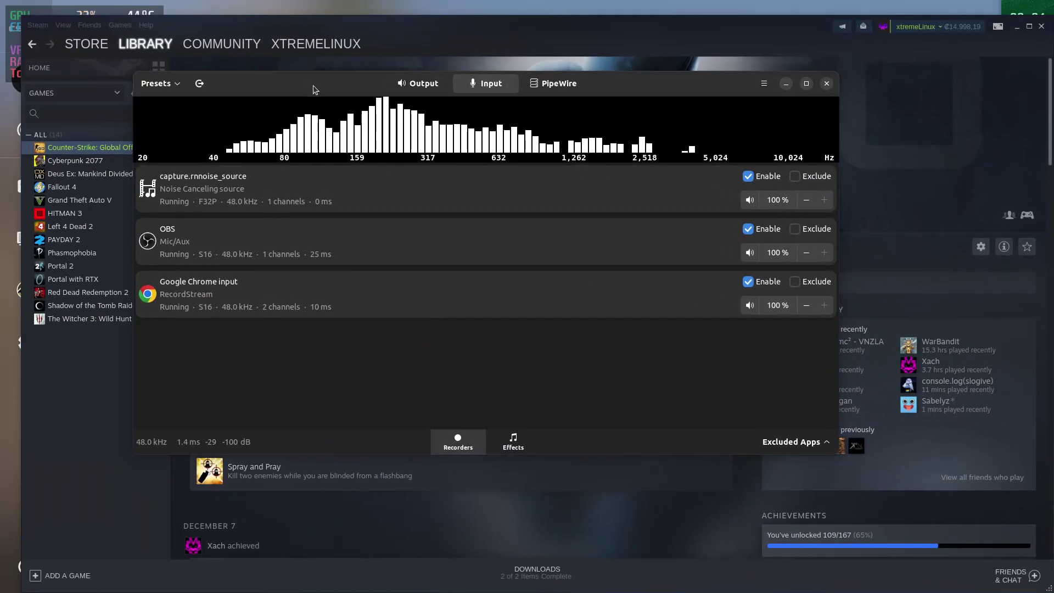
drag(309, 88, 408, 110)
right_click(413, 105)
click(413, 106)
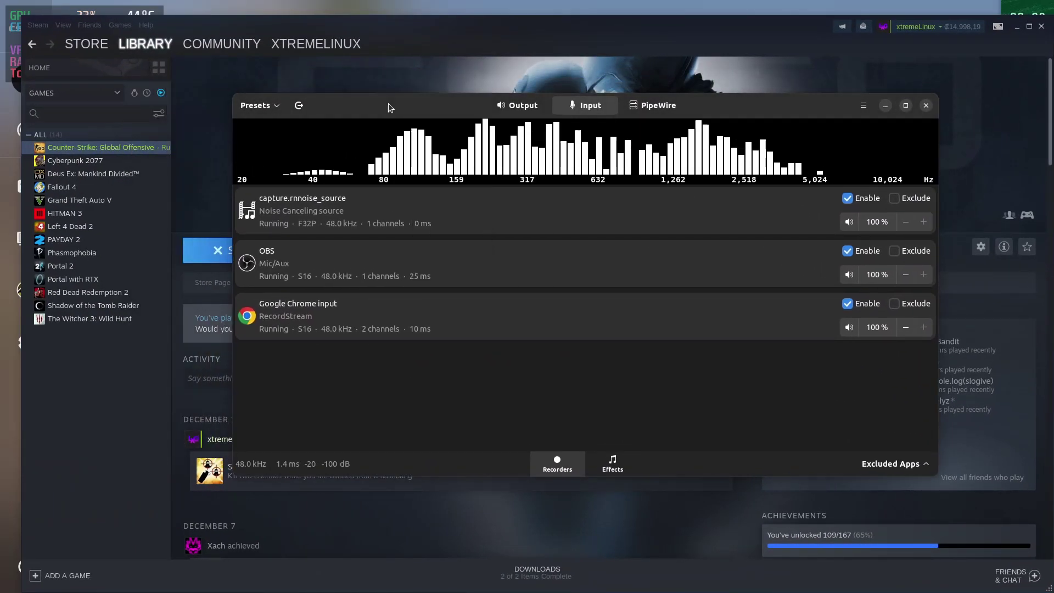
right_click(385, 105)
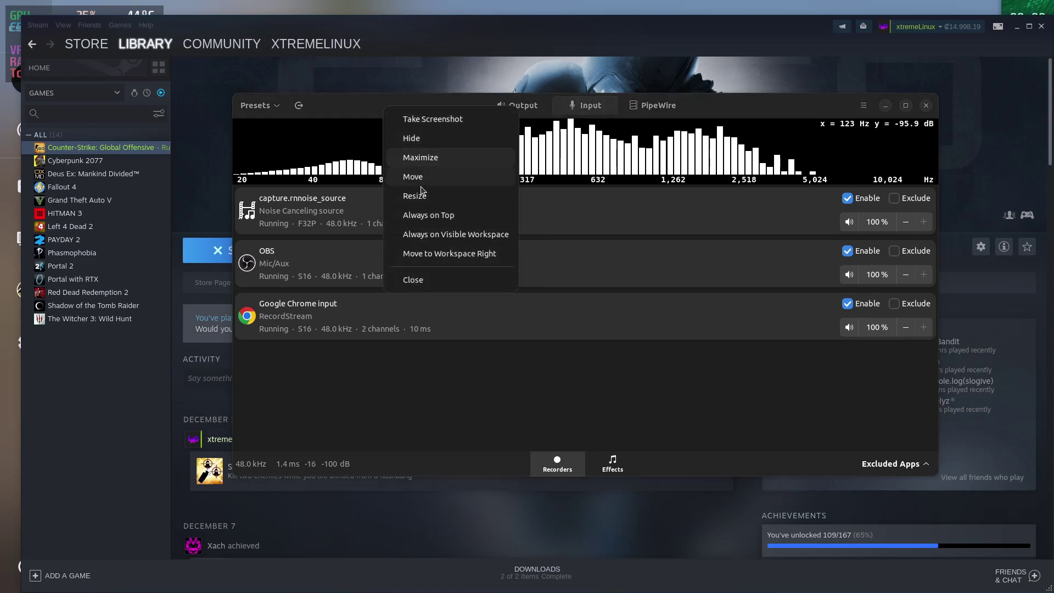
click(429, 216)
drag(407, 101, 465, 131)
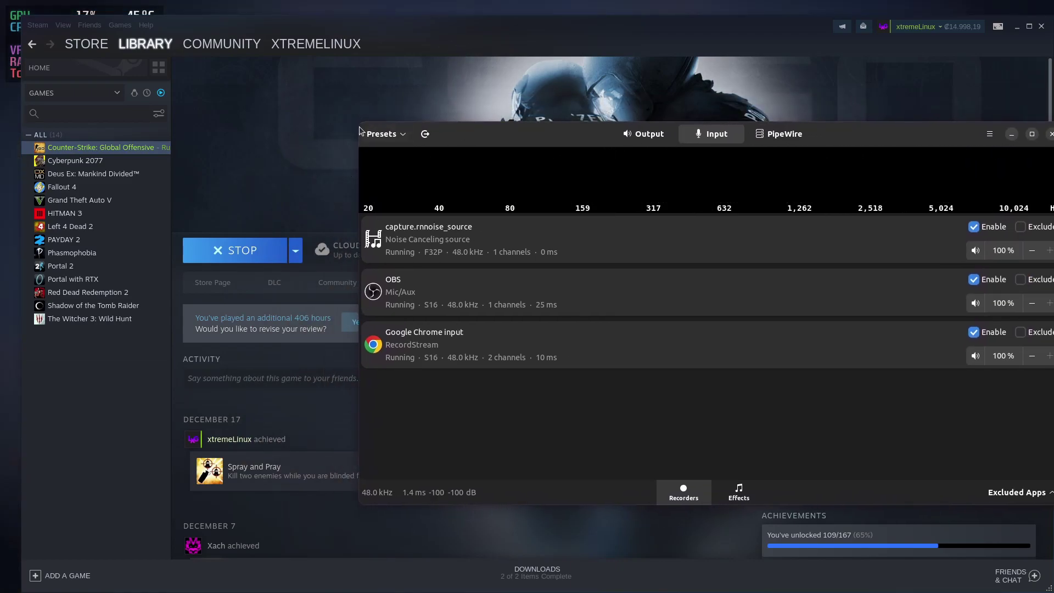
- Shrink the Easy Effects window and centre it over the running CS:GO match
drag(356, 126, 637, 168)
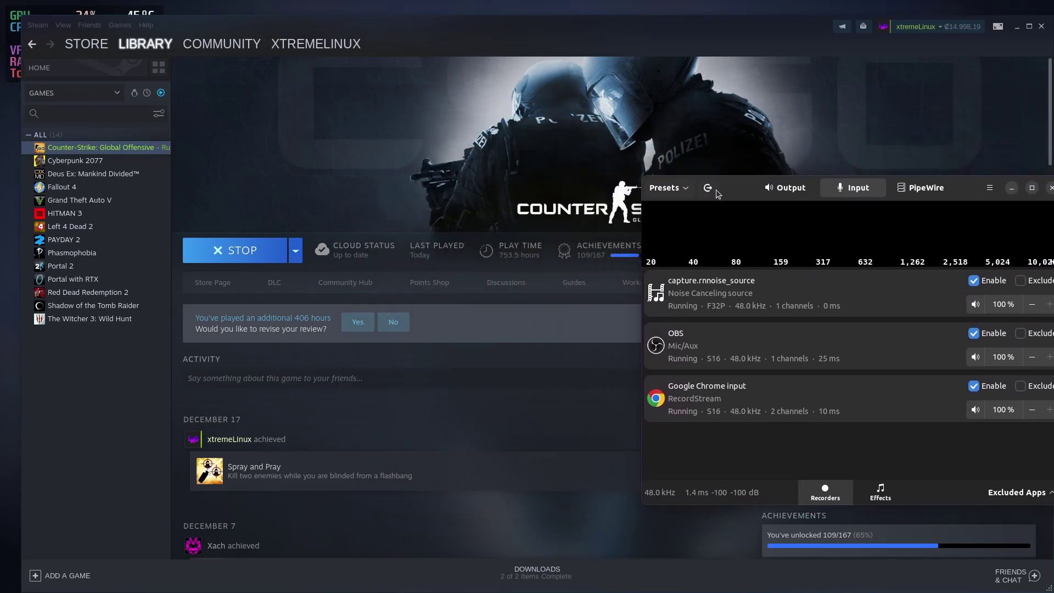
drag(741, 180, 719, 140)
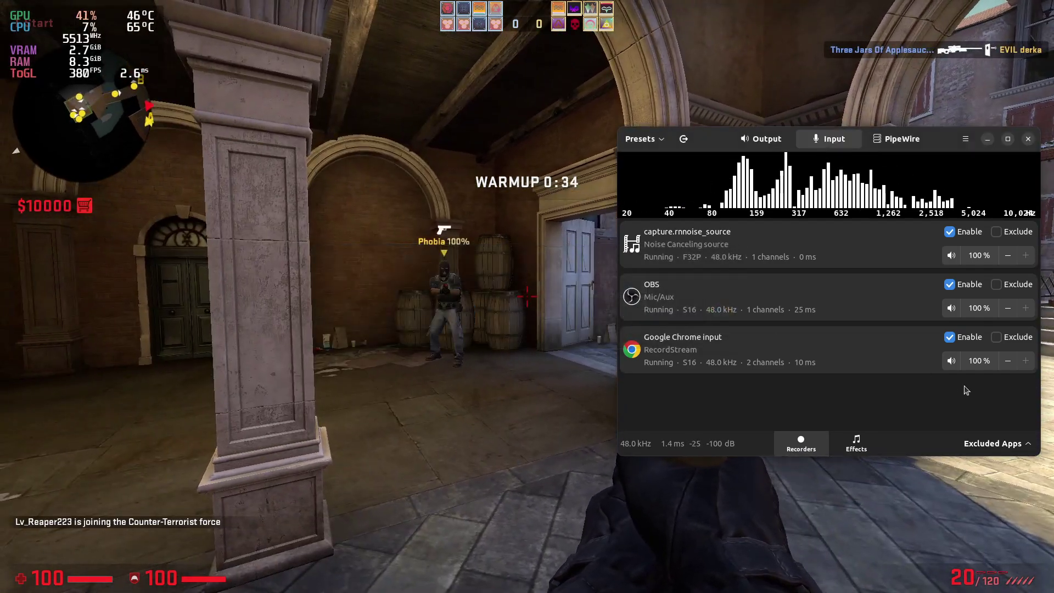
drag(709, 138, 467, 121)
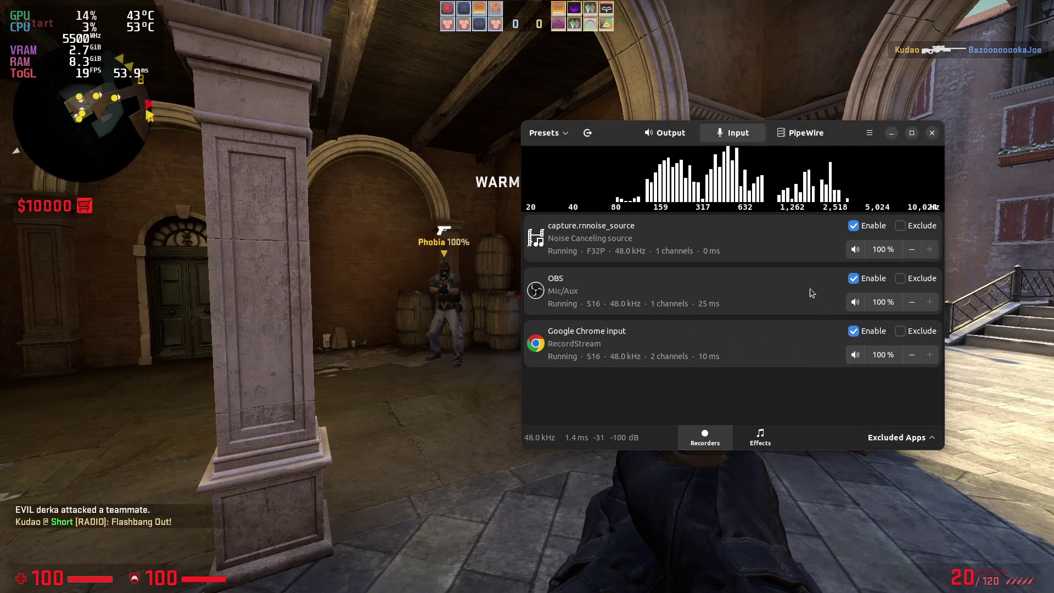
- Move the window down and open Easy Effects Preferences from the main menu
drag(604, 137, 591, 182)
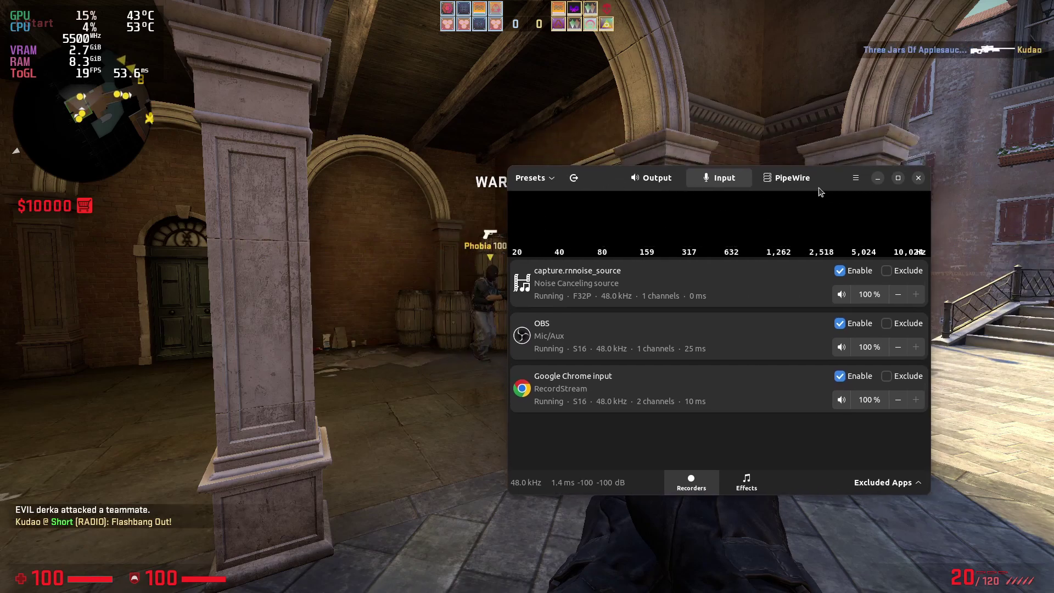
click(856, 179)
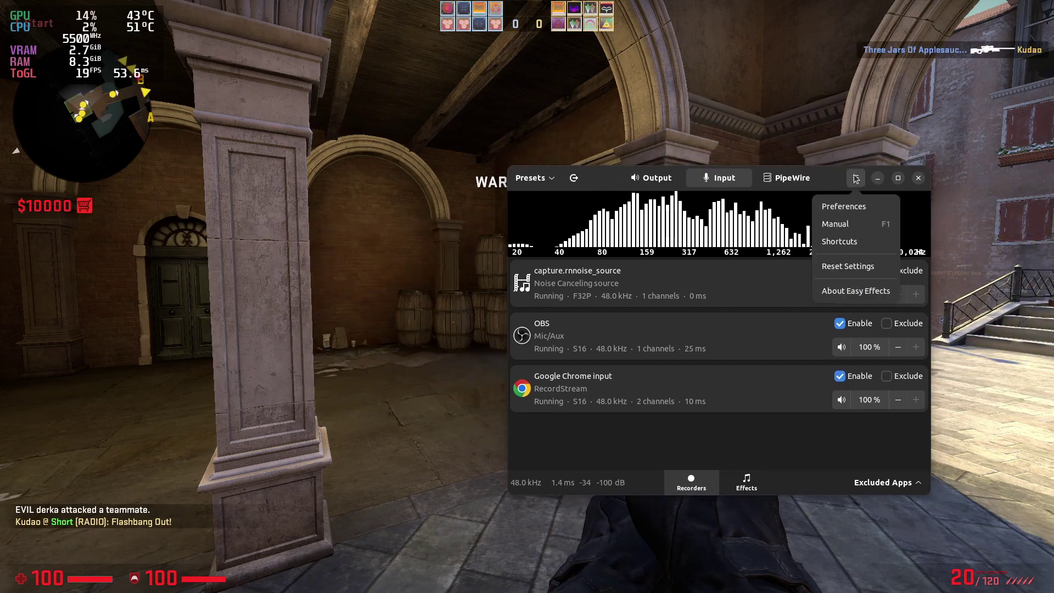
click(840, 207)
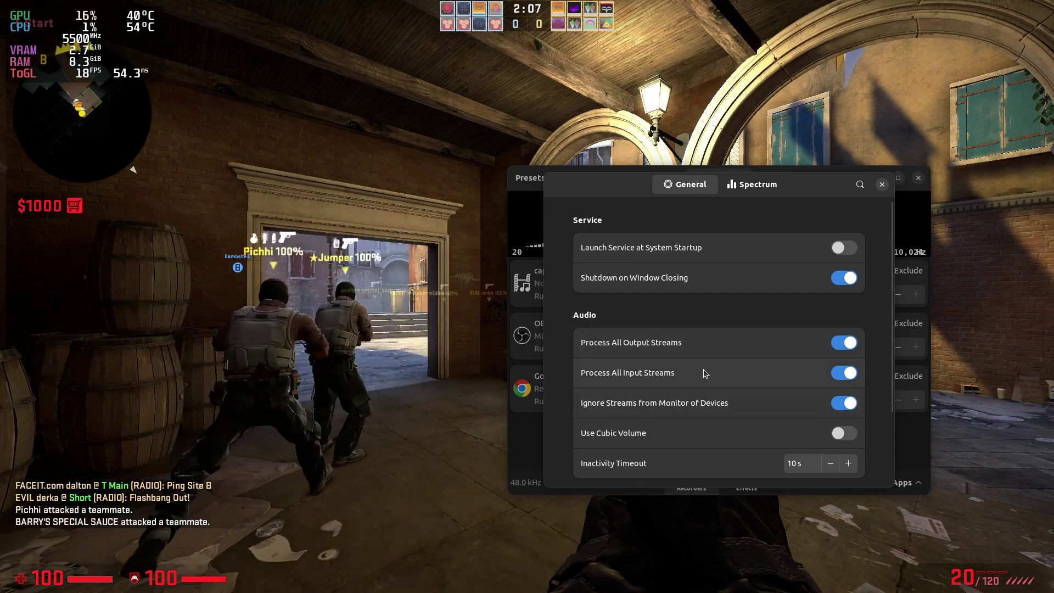
- Close Preferences, show the input Pitch effect settings, and nudge Semitones up with the plus button
click(881, 184)
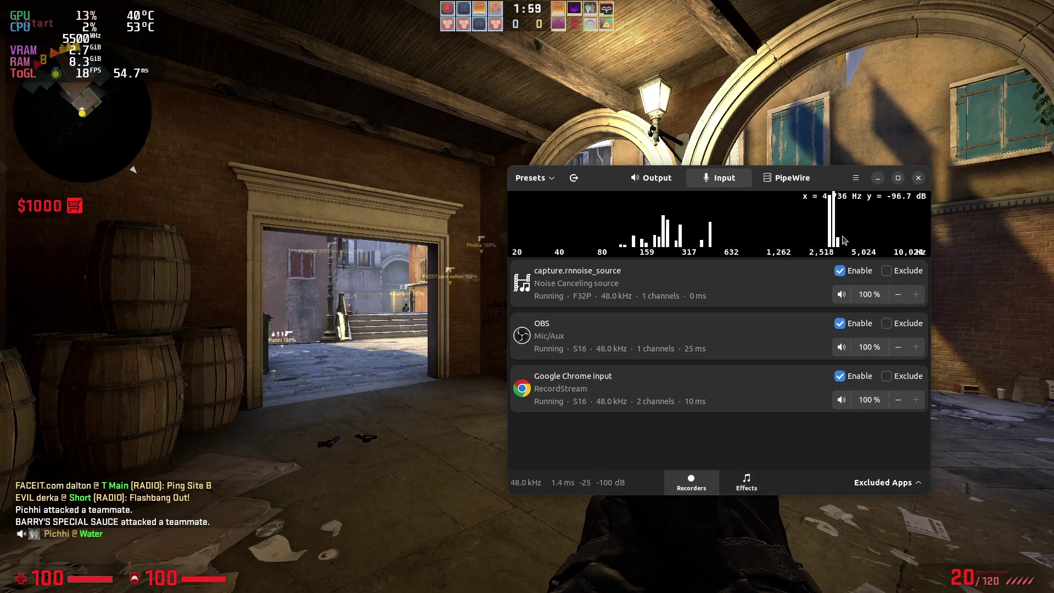
click(747, 481)
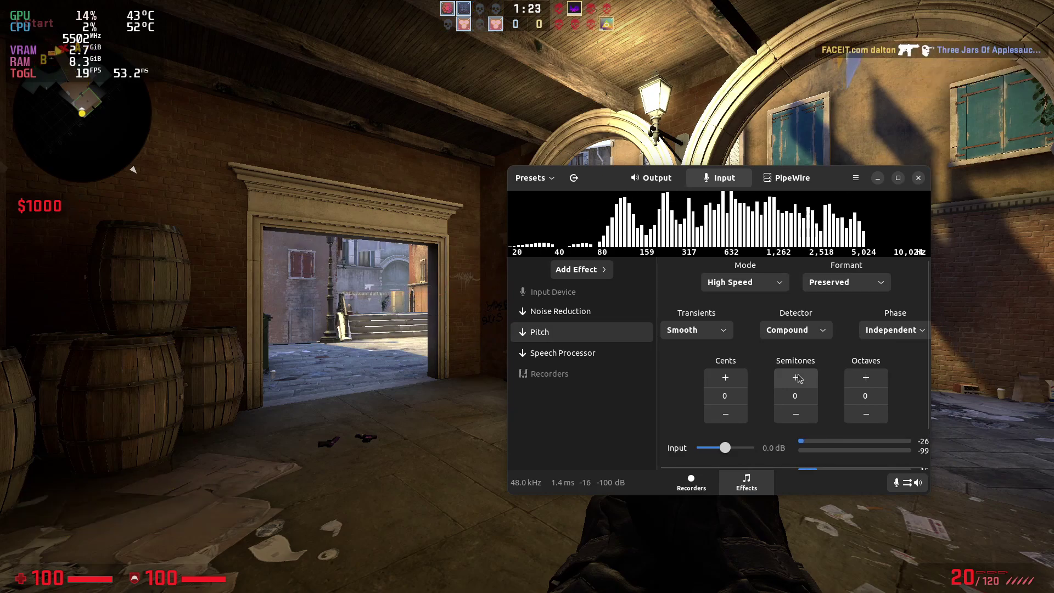
click(797, 378)
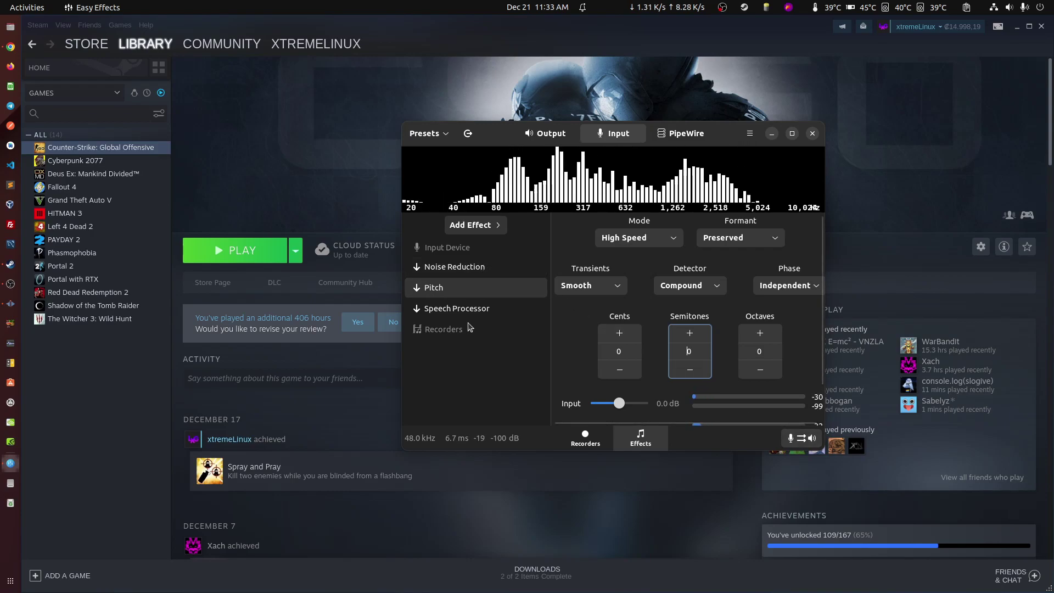
- Turn on live monitoring of the processed microphone and raise Pitch by one semitone
click(801, 438)
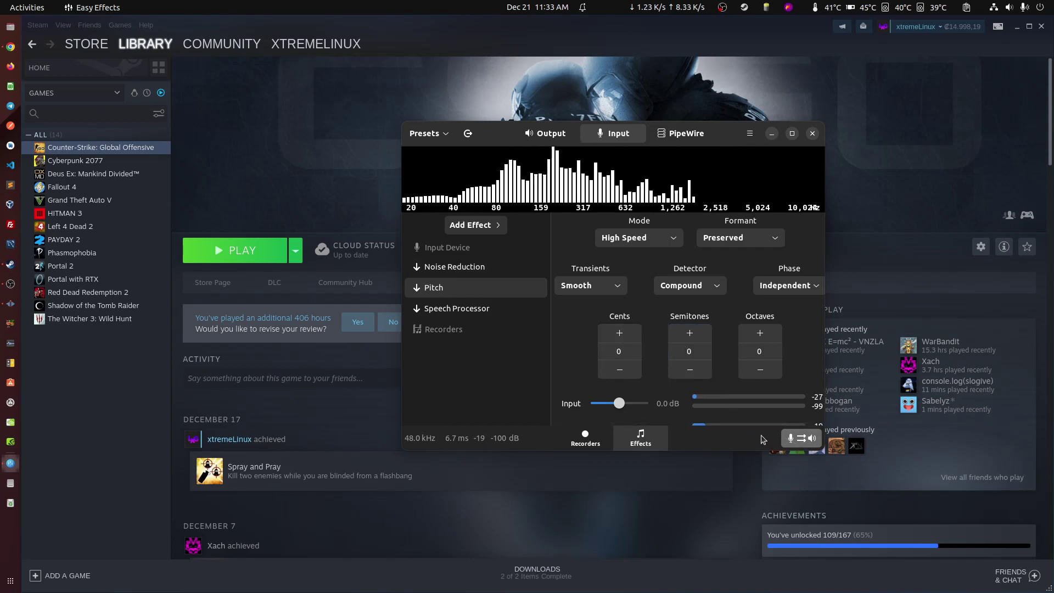
mouse_move(460, 266)
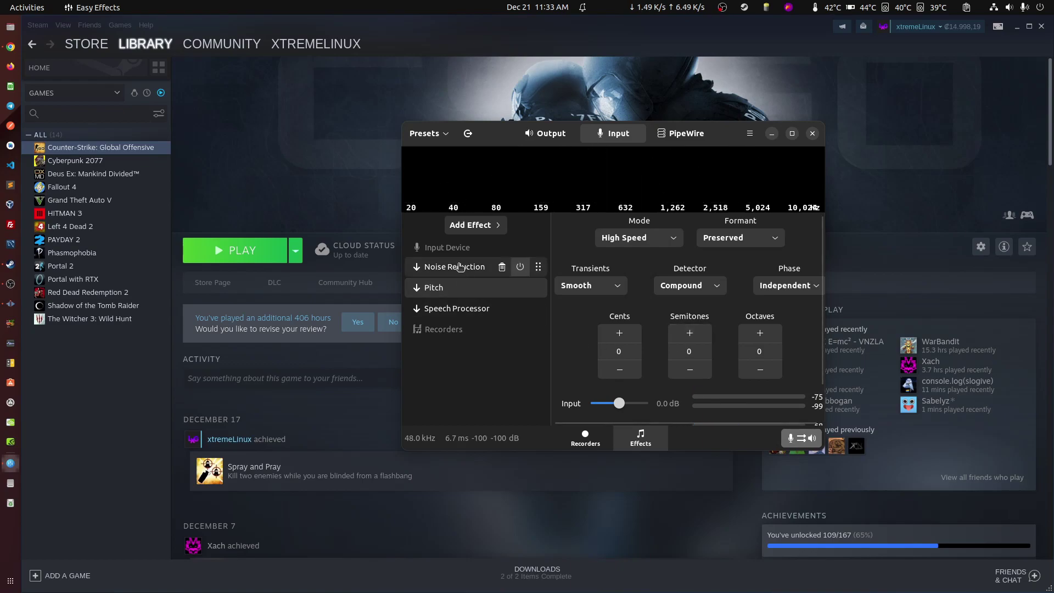
mouse_move(462, 308)
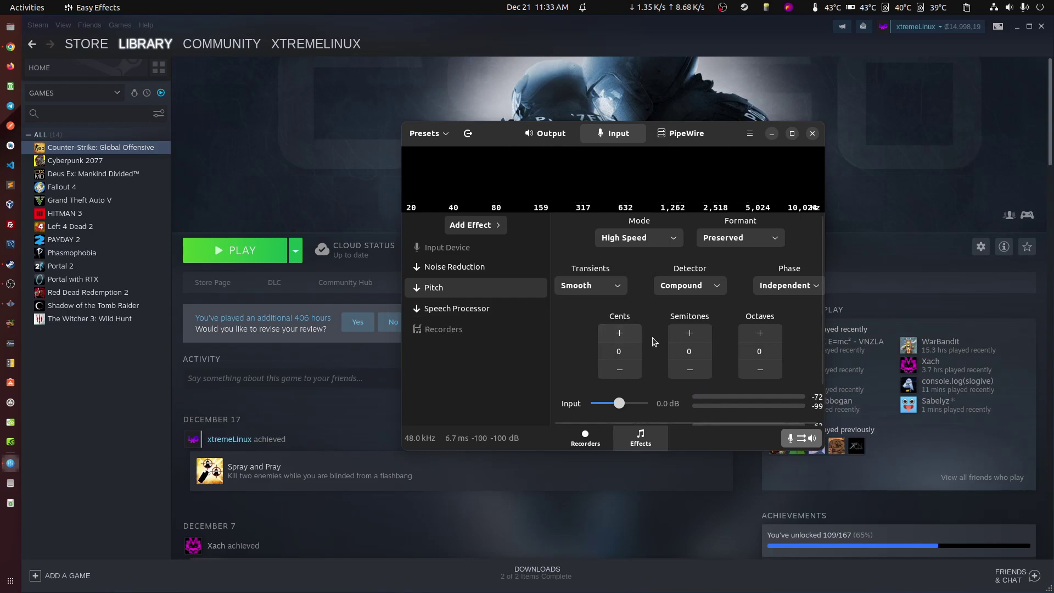
click(692, 332)
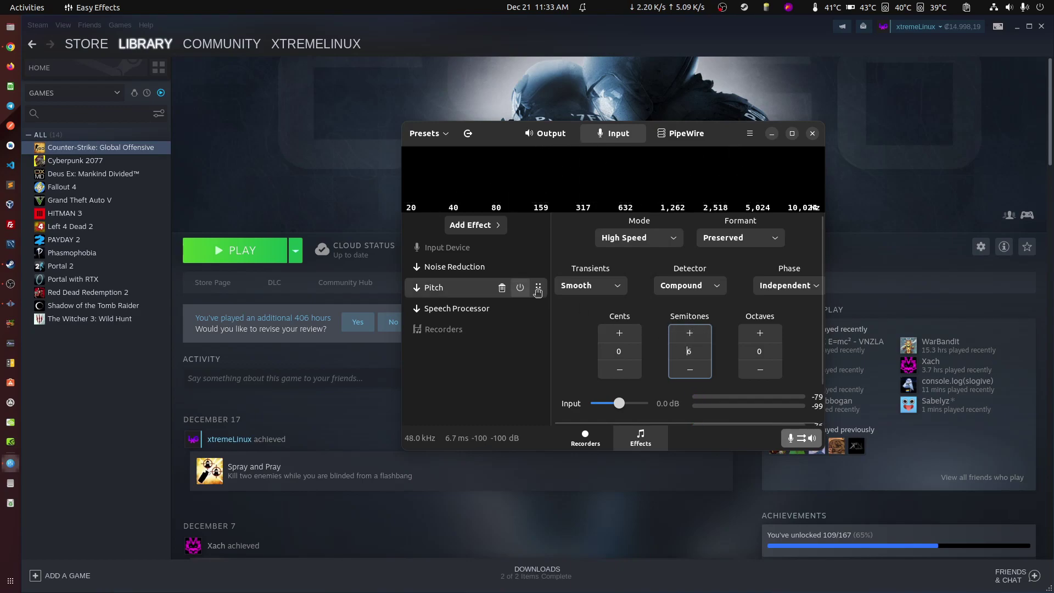
- Remove Noise Reduction and Speech Processor from the input effects chain
click(502, 268)
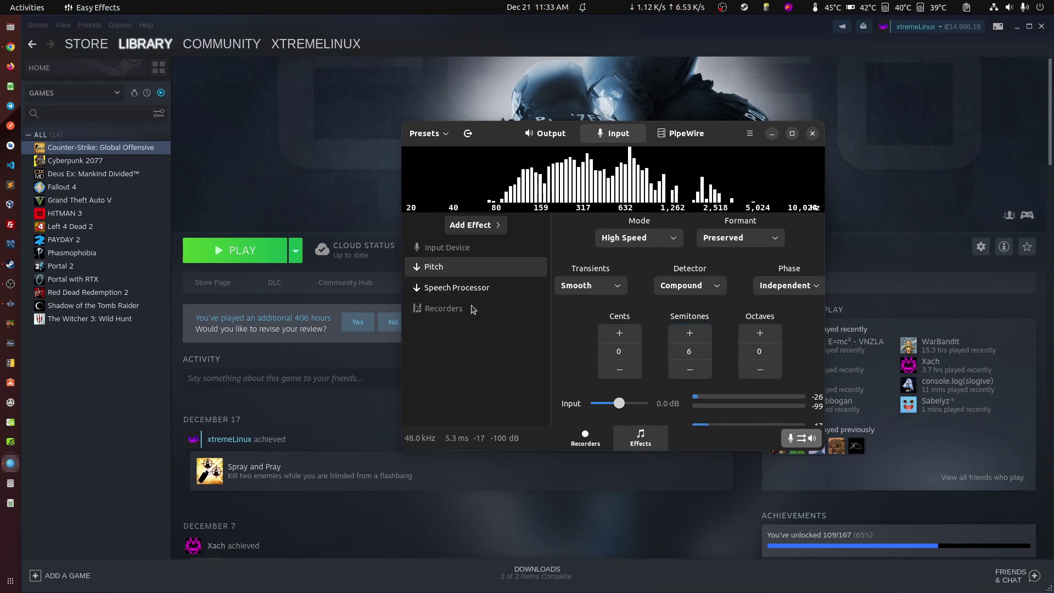
mouse_move(472, 286)
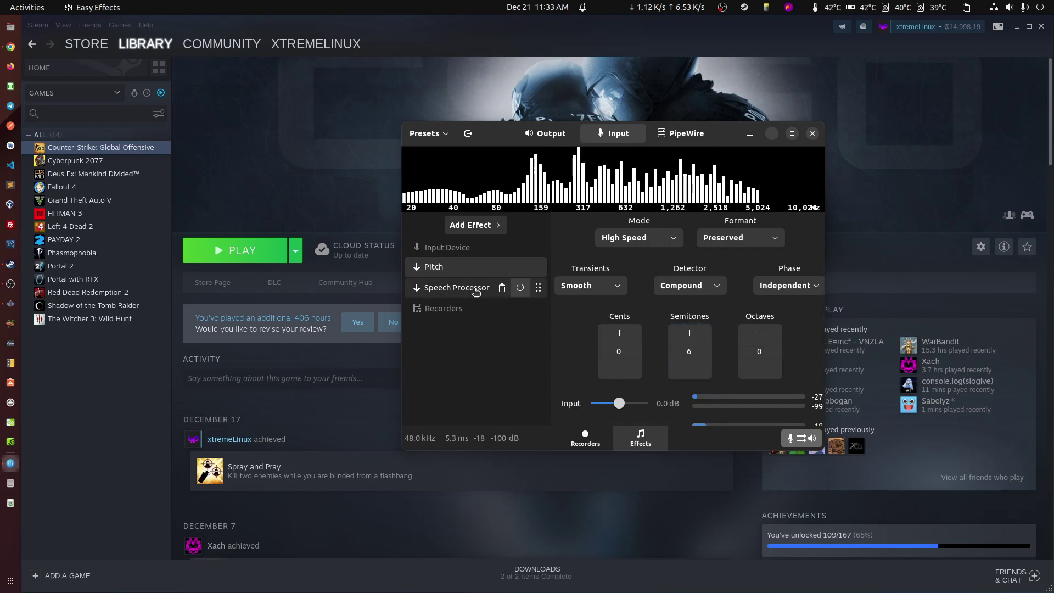
click(503, 289)
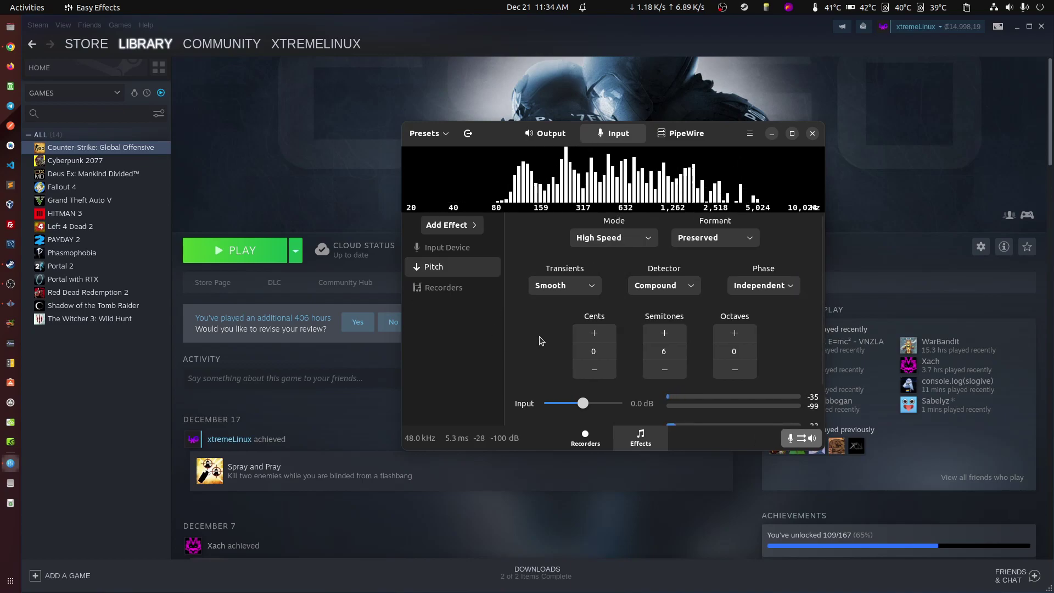
- Add Noise Reduction and Speech Processor back to the input chain after Pitch
click(451, 226)
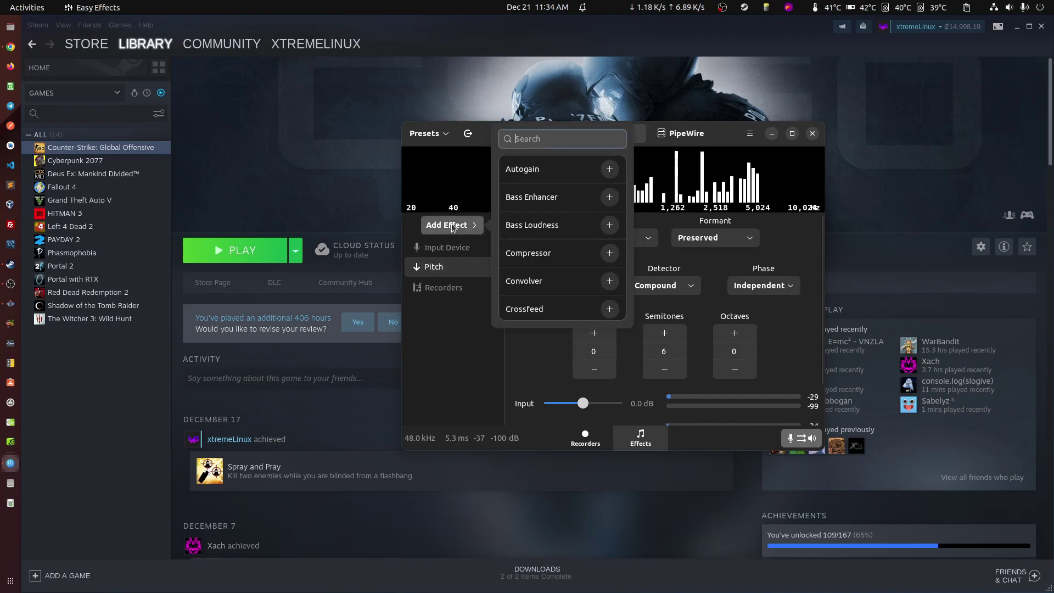
scroll(542, 253, down, 15)
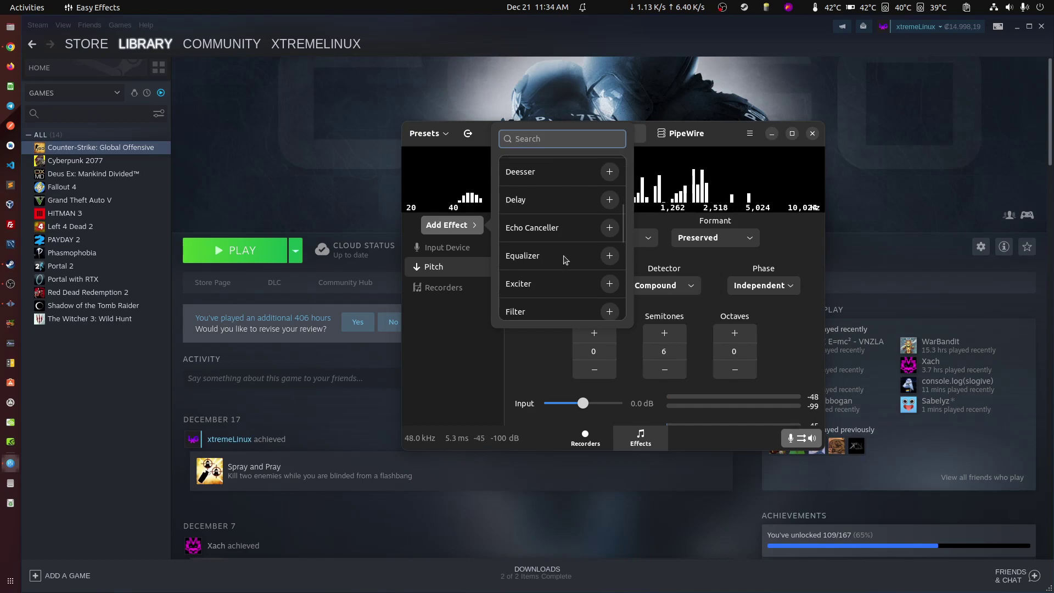
scroll(552, 243, down, 3)
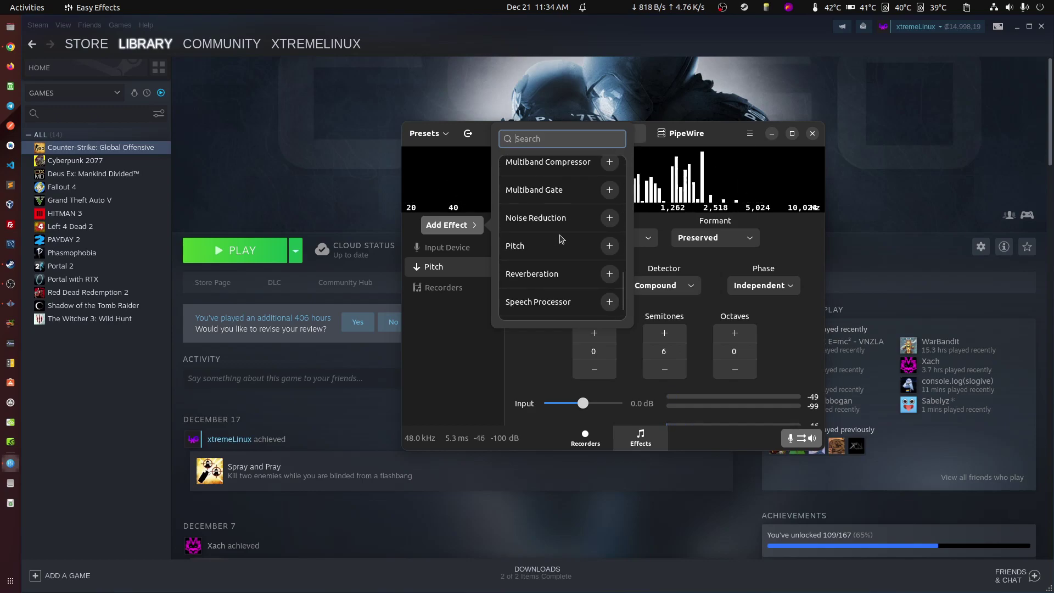
click(609, 218)
click(484, 341)
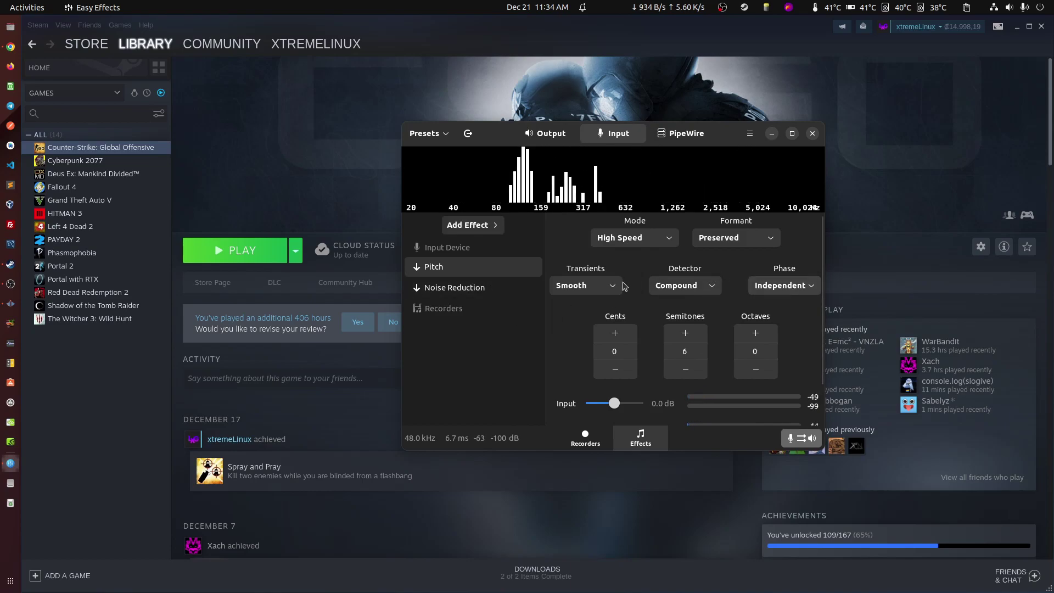
click(471, 223)
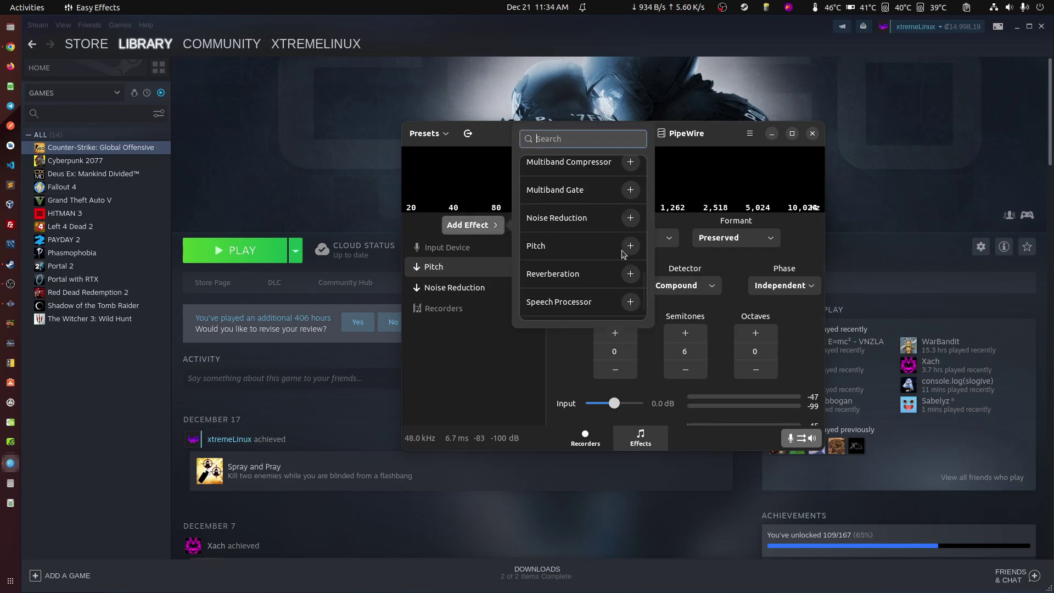
click(630, 302)
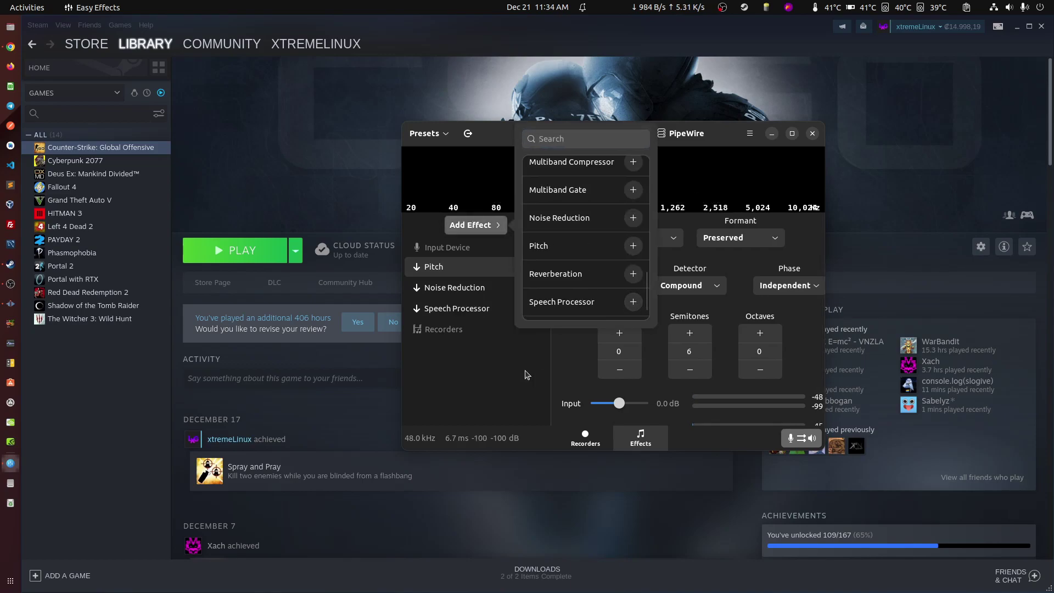
key(Escape)
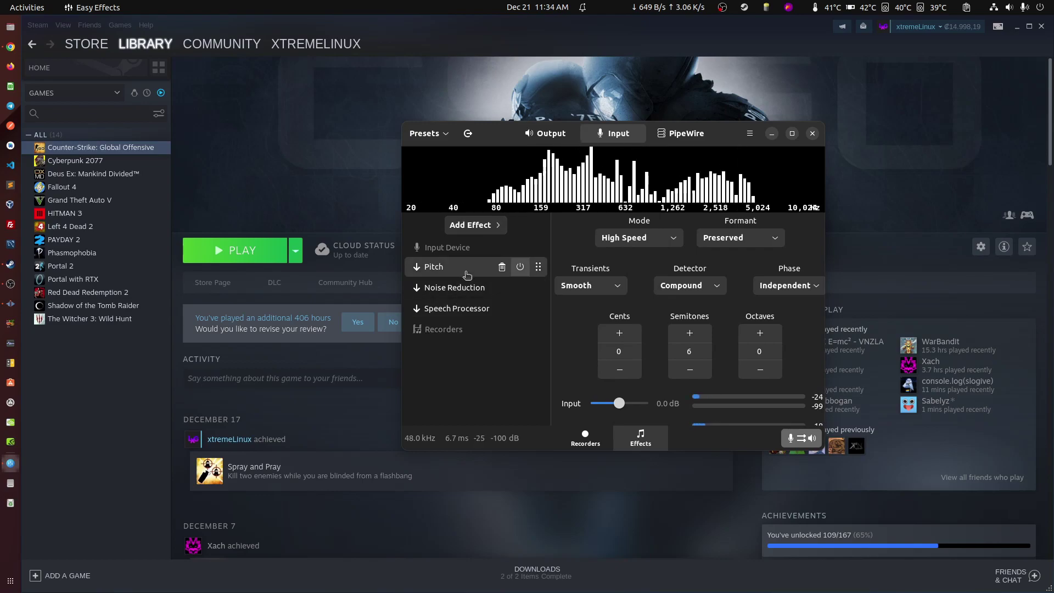
- Lower Pitch's Semitones back to 0 with the minus button
click(694, 372)
click(694, 373)
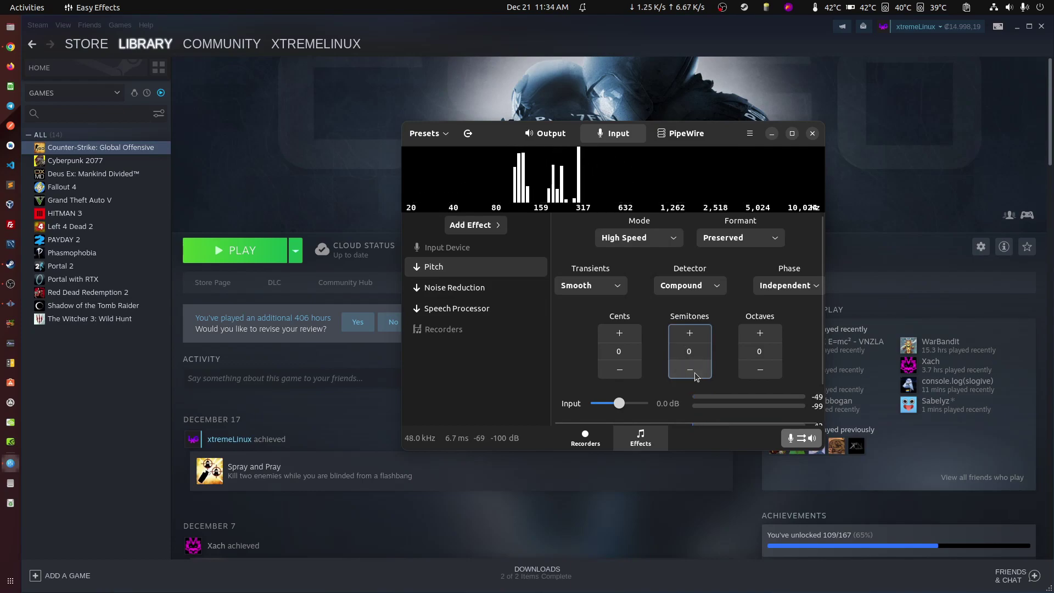
click(694, 372)
click(695, 373)
click(694, 373)
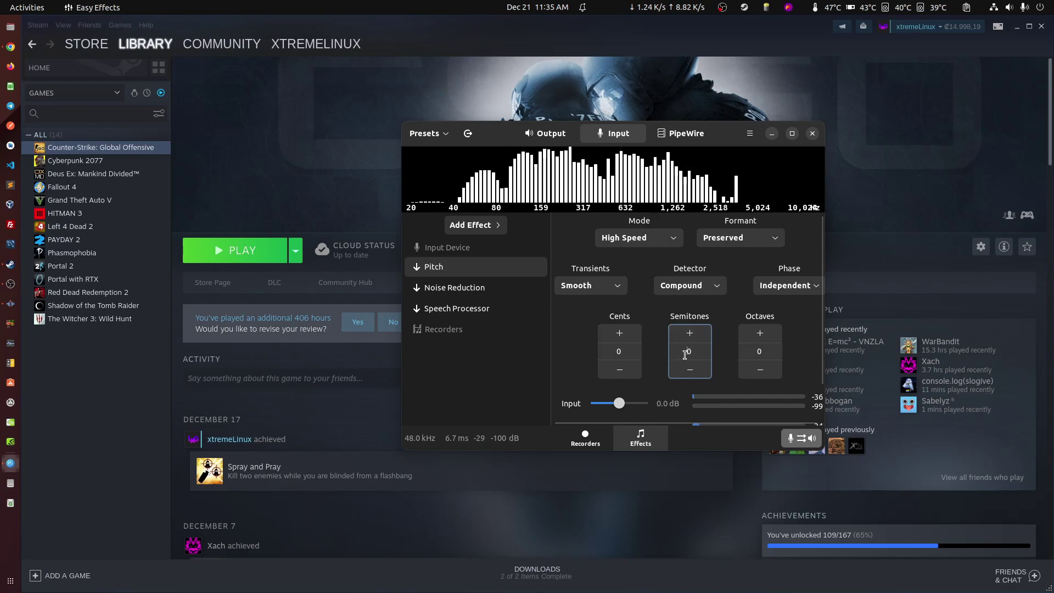
- Review the Noise Reduction and Speech Processor settings, enlarge the window, and return to Pitch
click(454, 287)
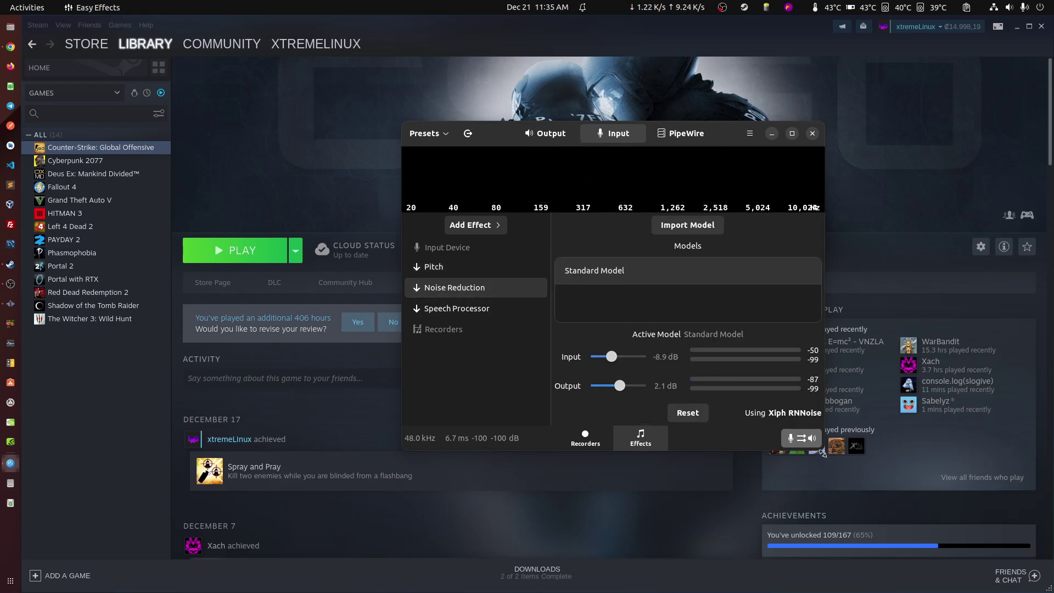
drag(822, 452, 923, 511)
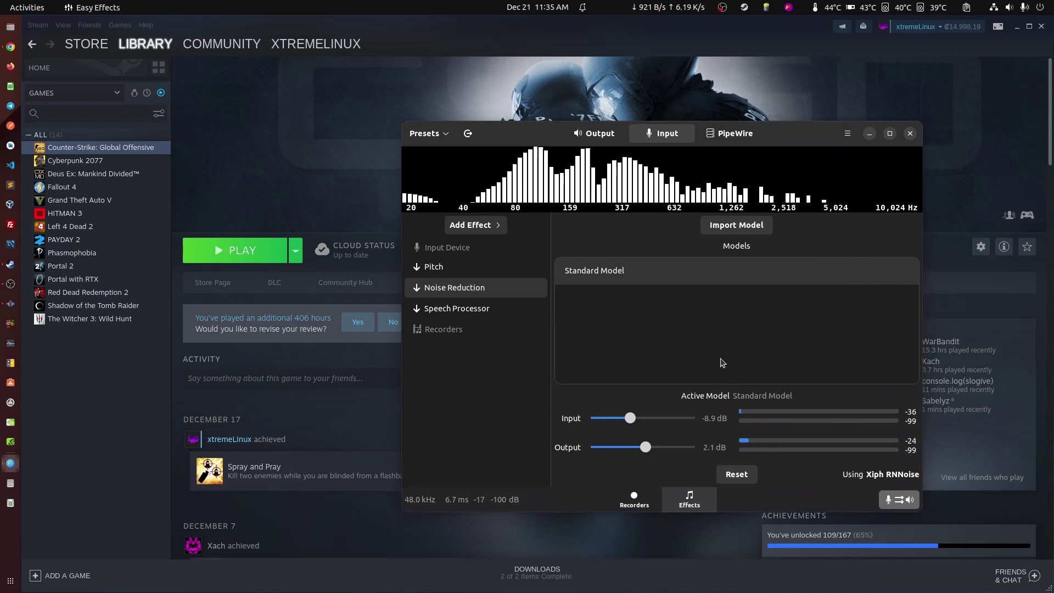
click(472, 308)
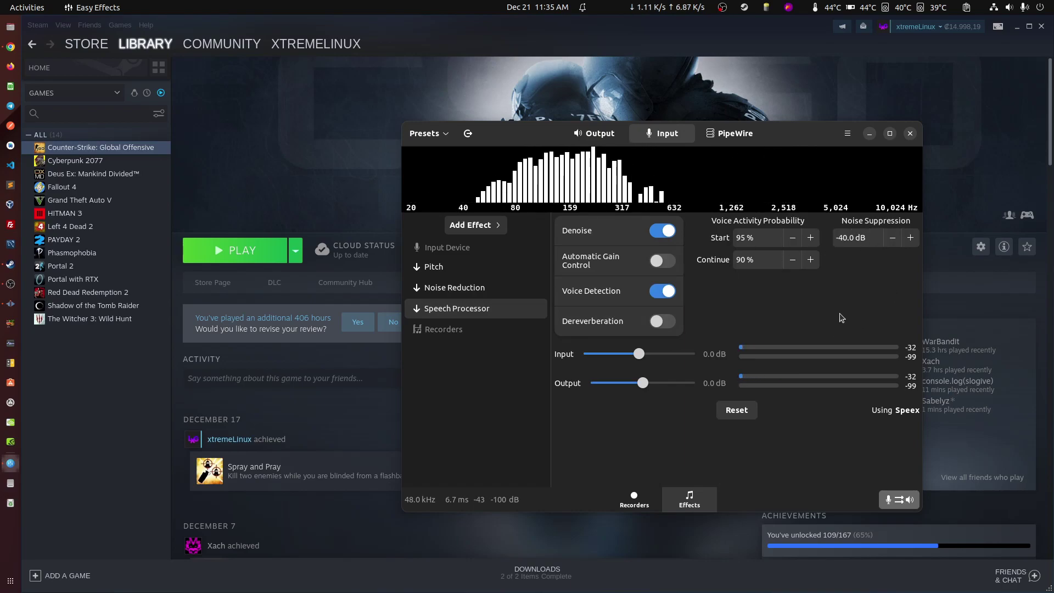
click(434, 267)
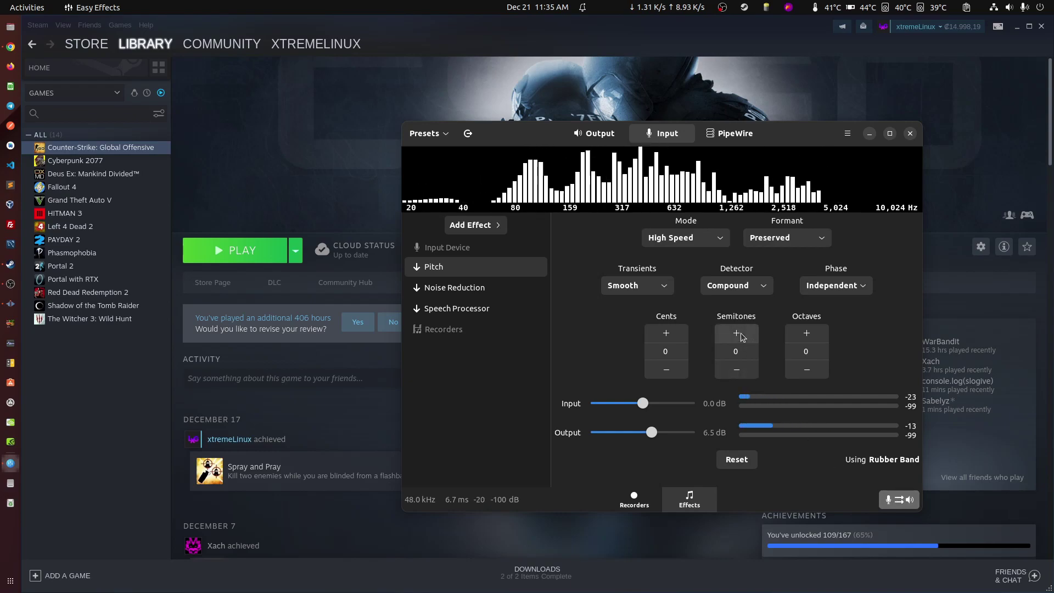
- Set Pitch to 7 semitones in High Quality mode with Laminar phase, then remove Speech Processor
double_click(737, 333)
double_click(737, 333)
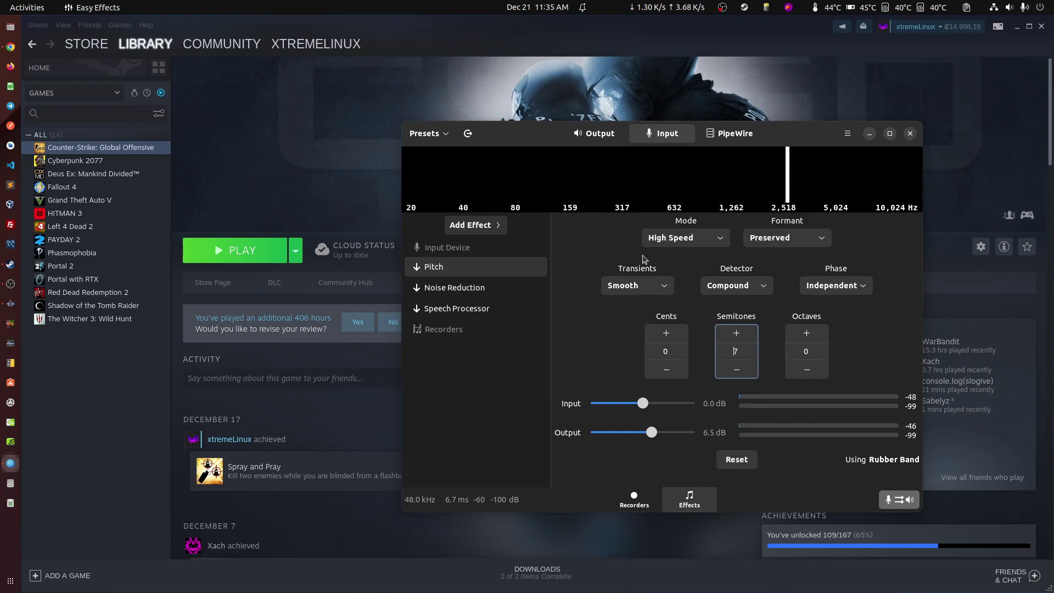
click(671, 240)
click(673, 277)
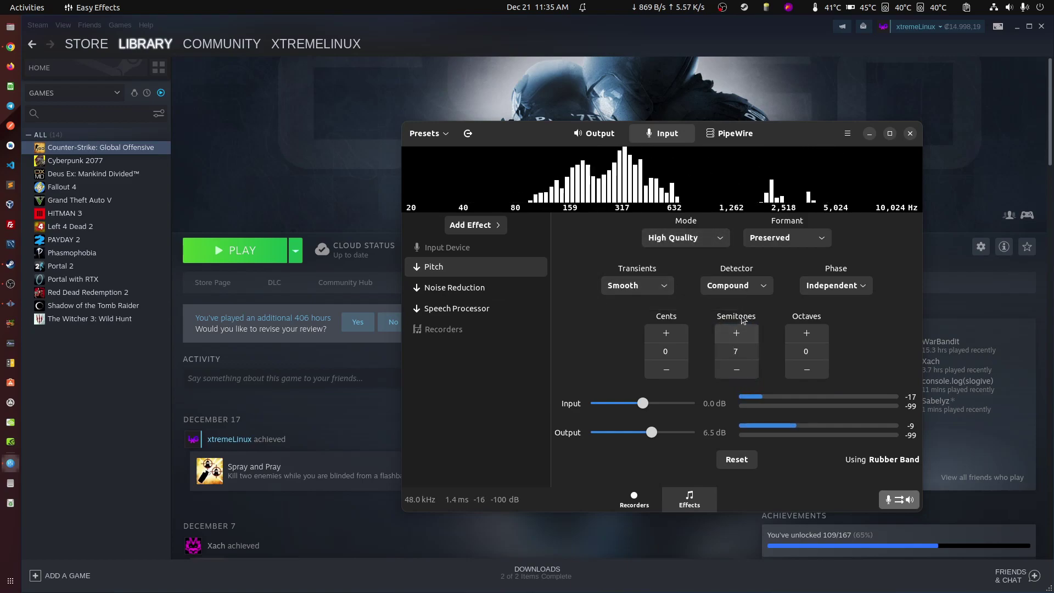
click(834, 286)
click(827, 310)
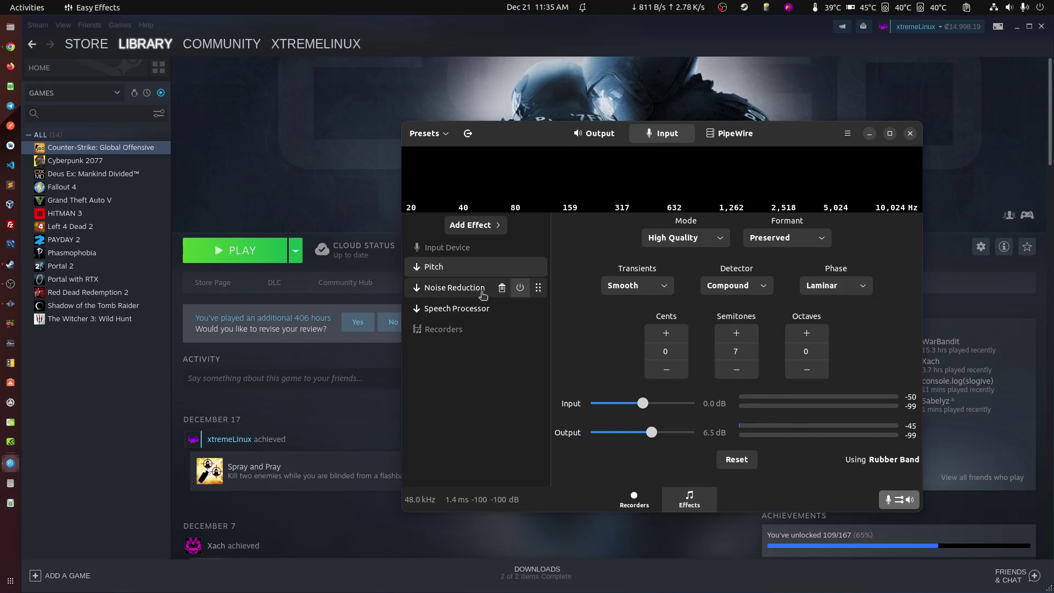
click(501, 309)
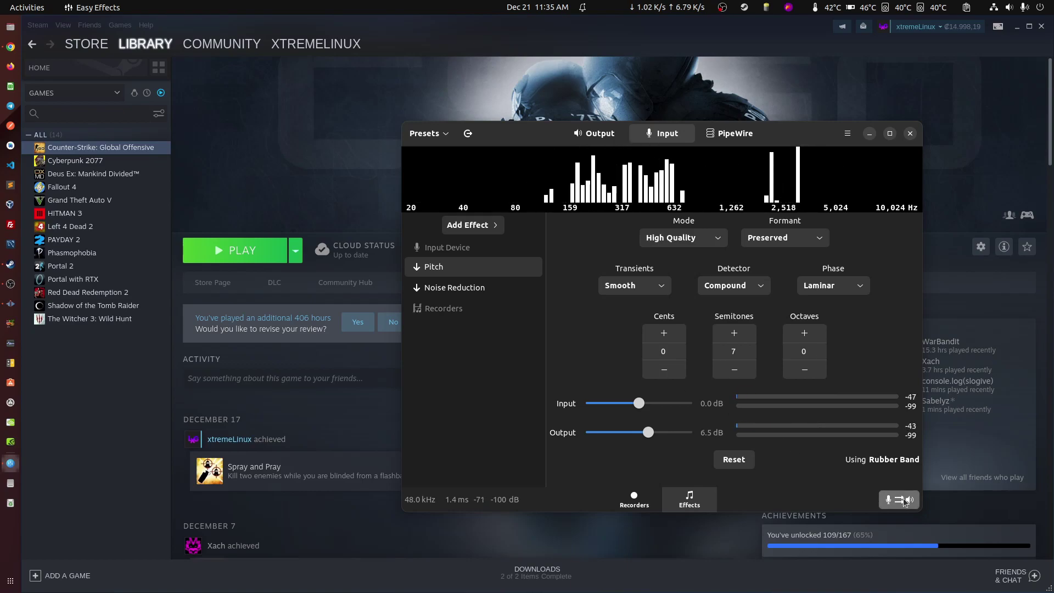
drag(623, 144, 598, 128)
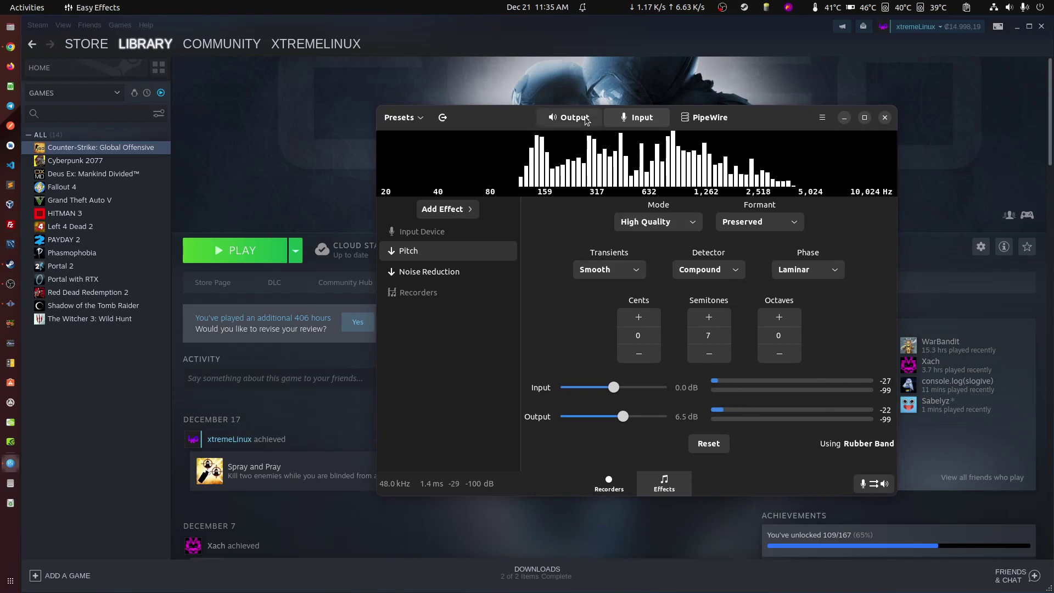
- Remove Pitch and Noise Reduction from the input chain and check the Output tab
click(472, 251)
click(472, 251)
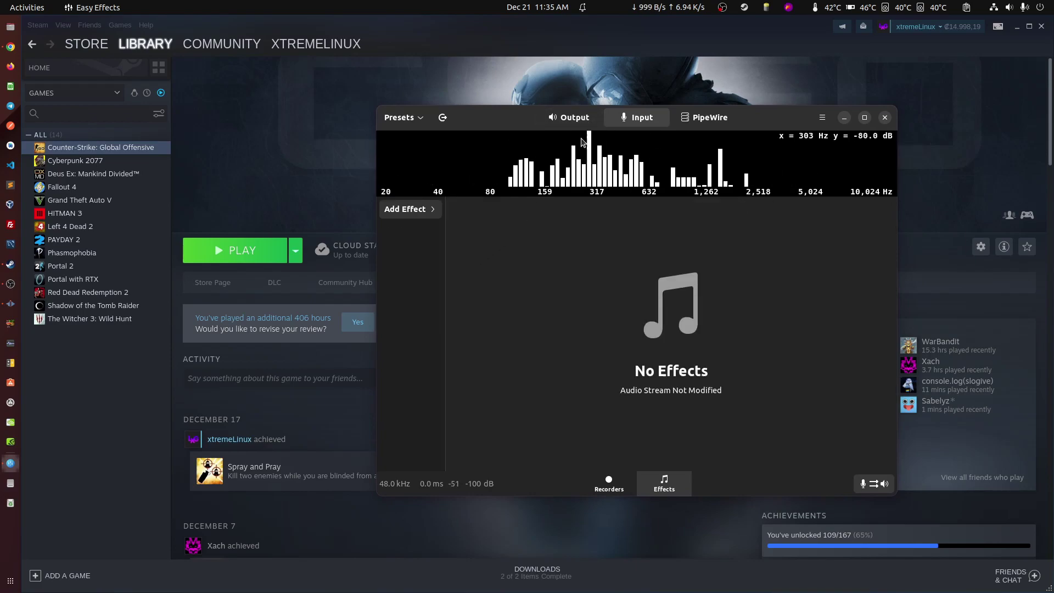
click(598, 118)
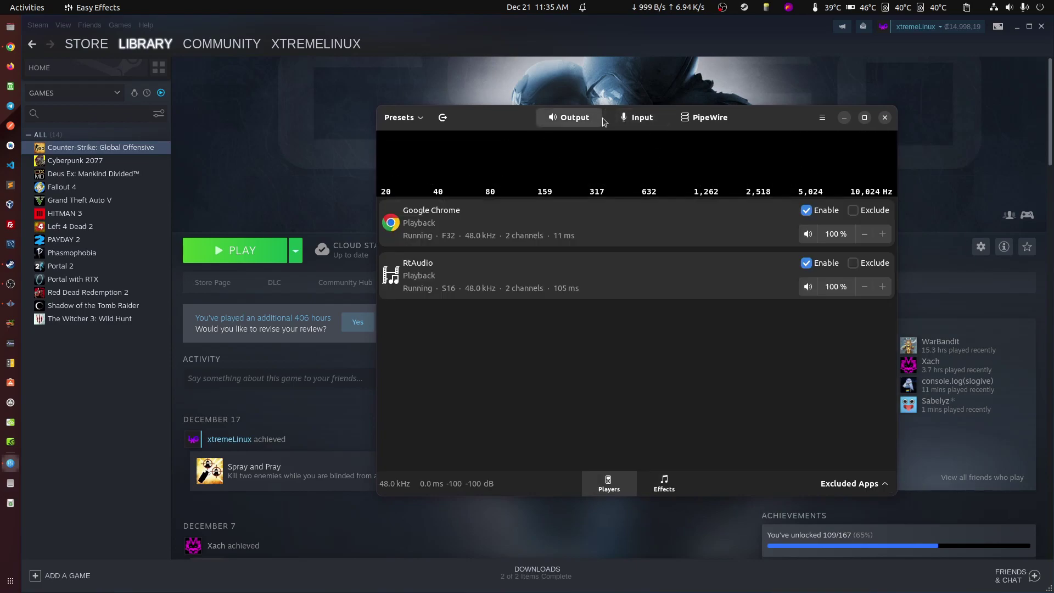
click(637, 117)
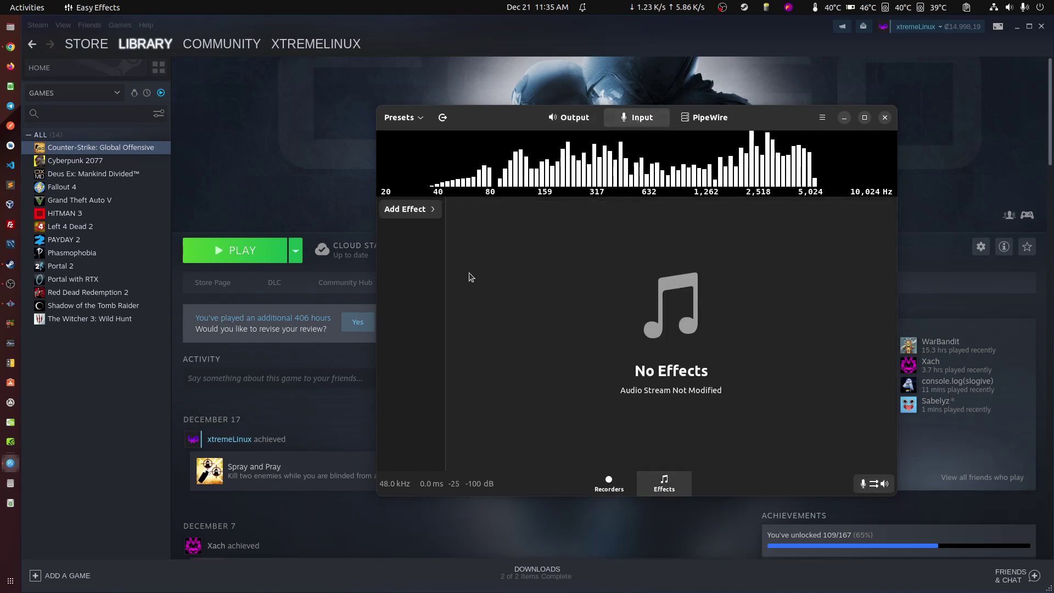
- Browse the Add Effect list without adding anything, then bring OBS Studio to the front
click(429, 210)
scroll(516, 264, down, 1)
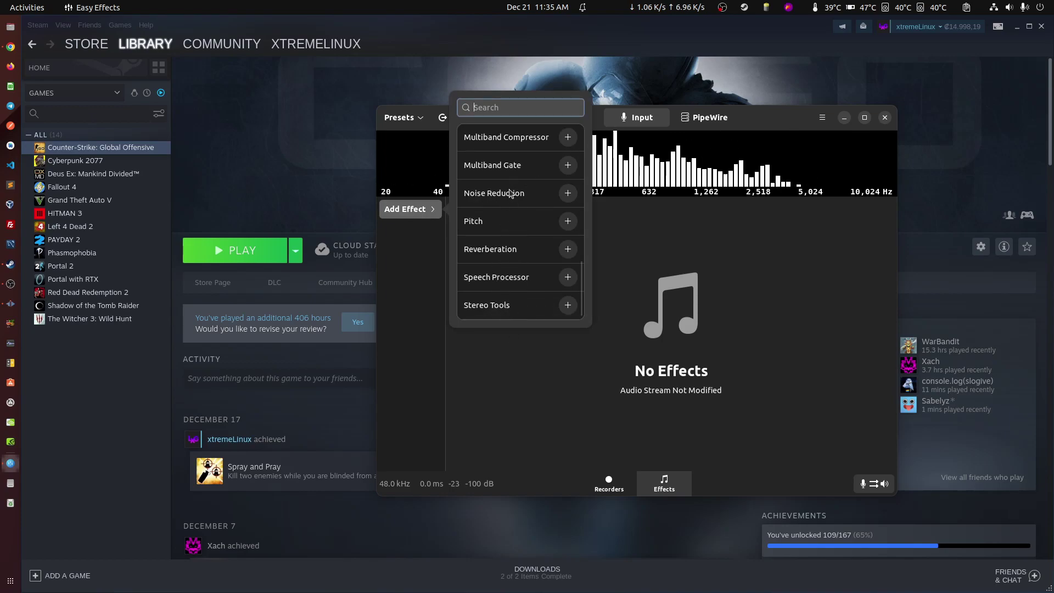
click(632, 247)
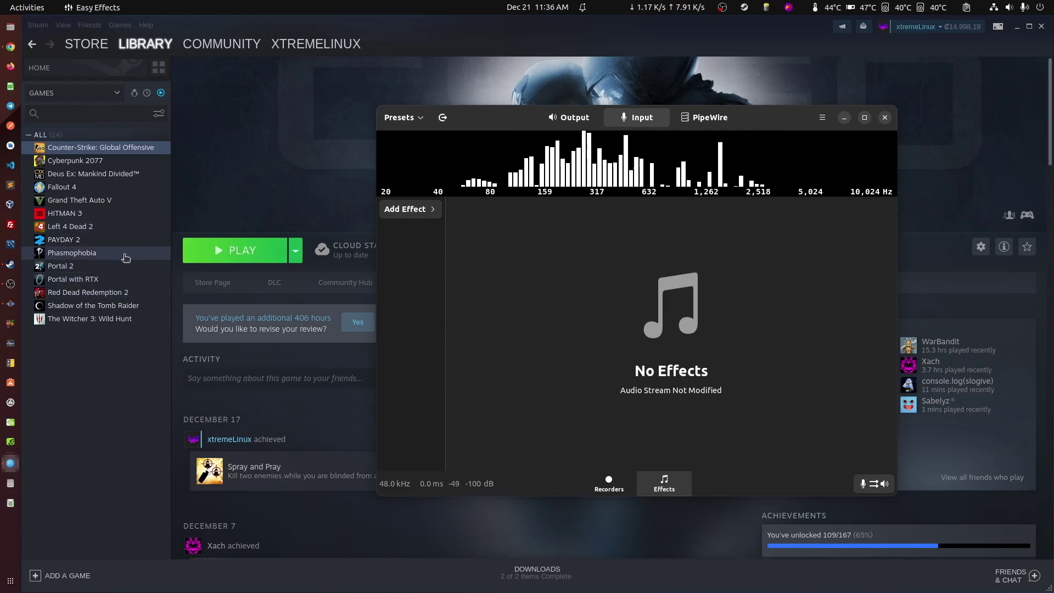
click(7, 284)
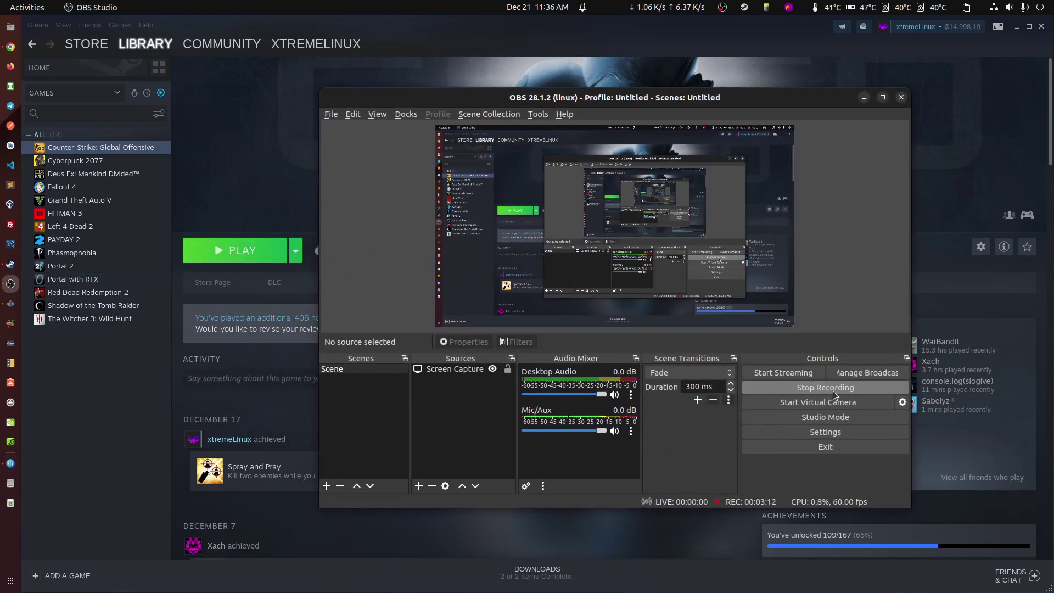